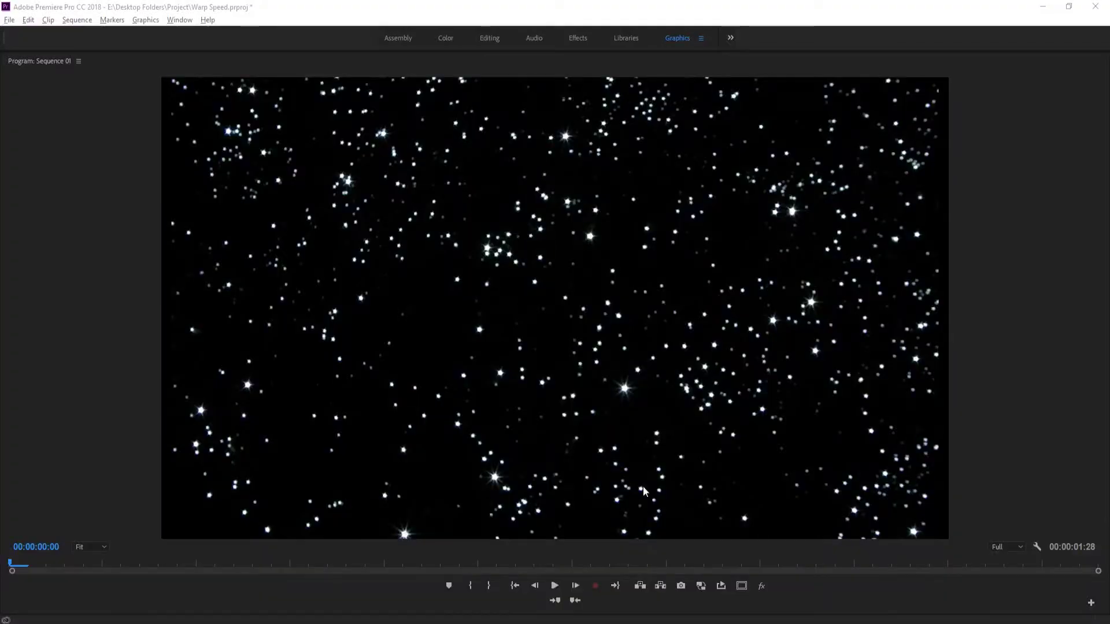
Preview the finished warp-speed clip, then delete its video and audio from Sequence 01's timeline
left_click(555, 587)
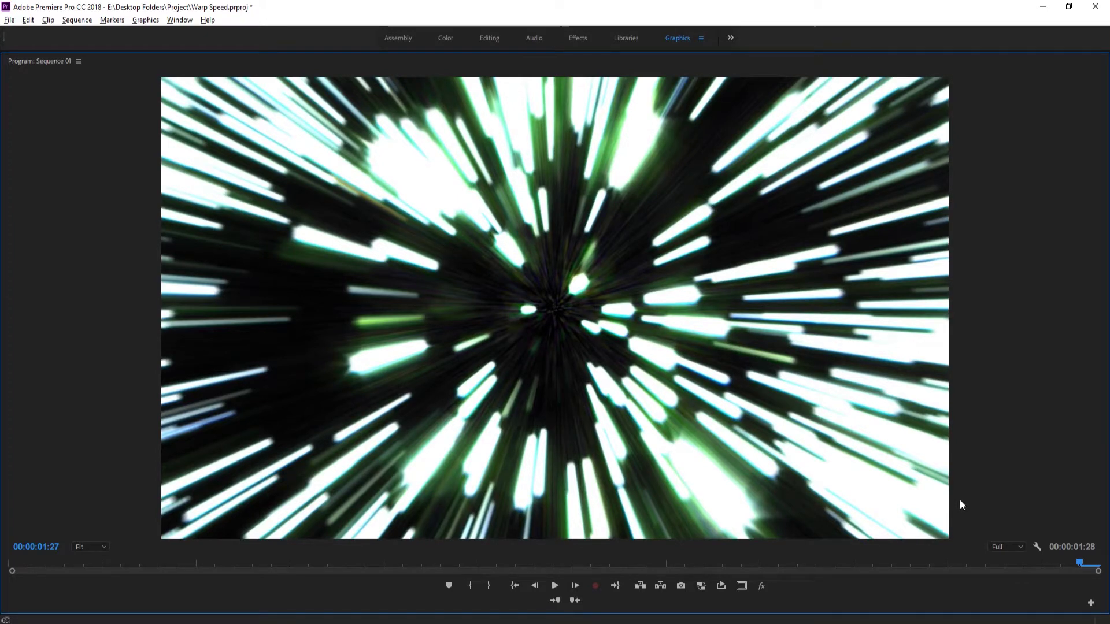
key("grave")
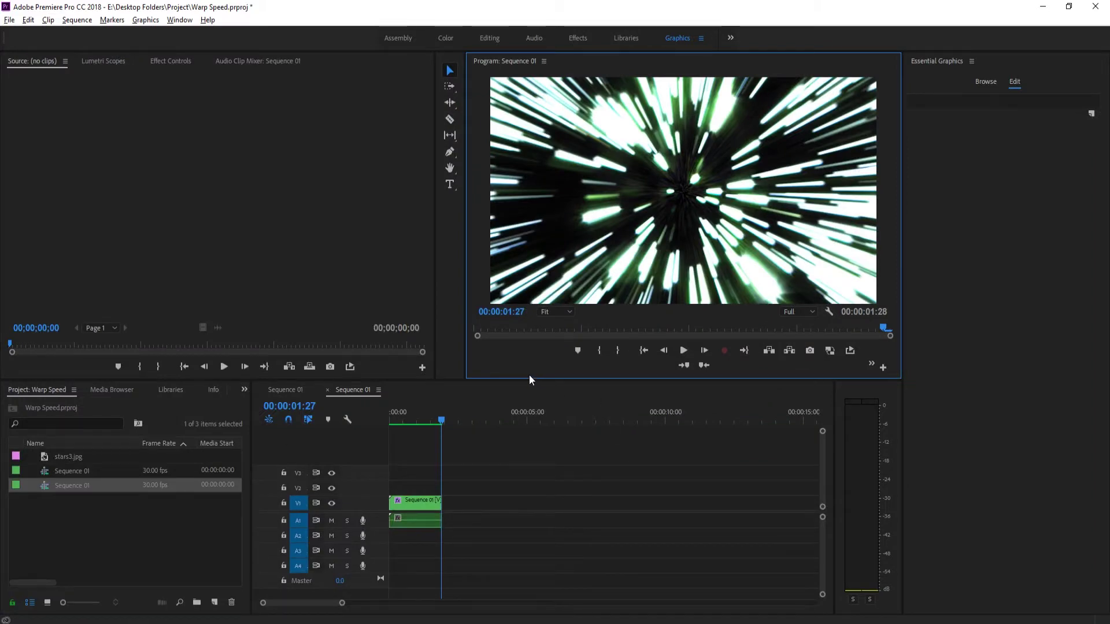
left_click(471, 474)
left_click_drag(471, 474, 402, 527)
key("Delete")
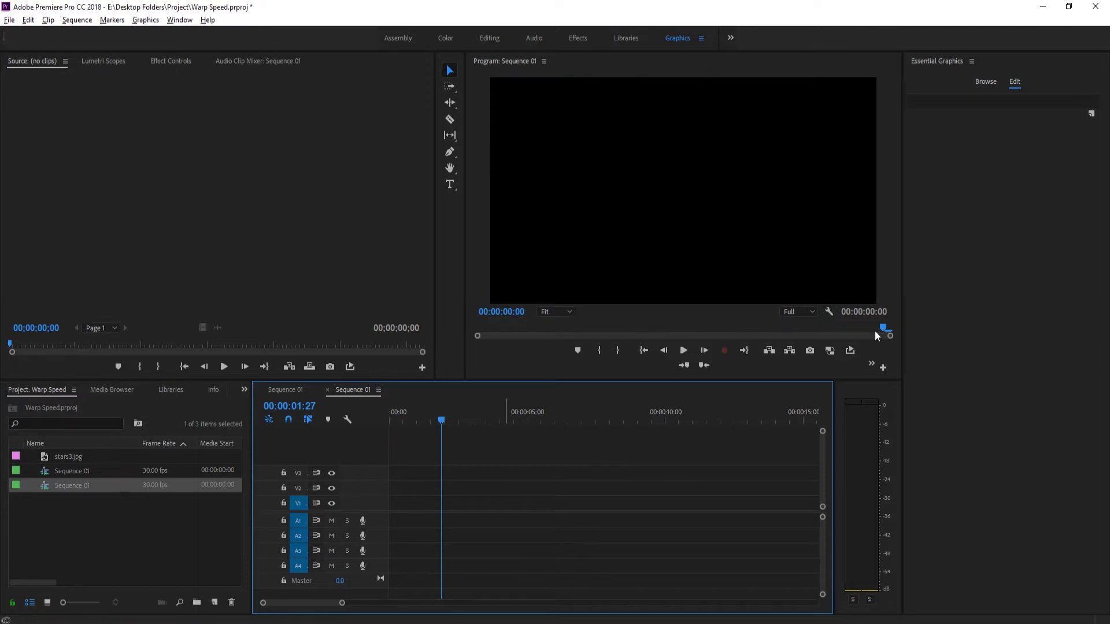
Switch to the browser and scroll through the 'stars 4k' Google Images results
key("alt+Tab")
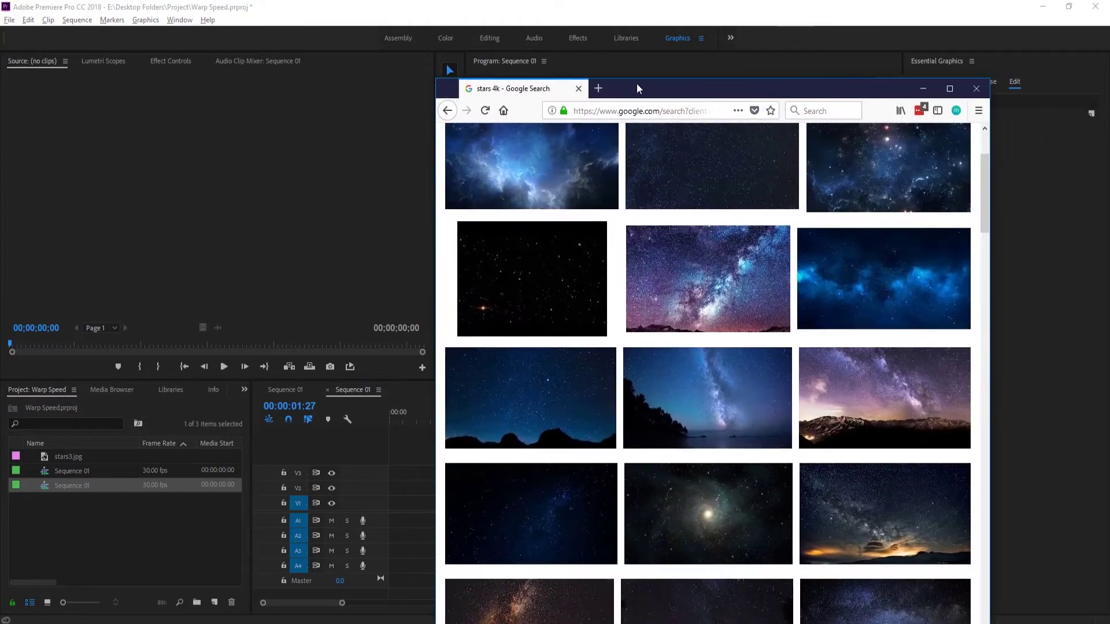
scroll(735, 389, "down", 5)
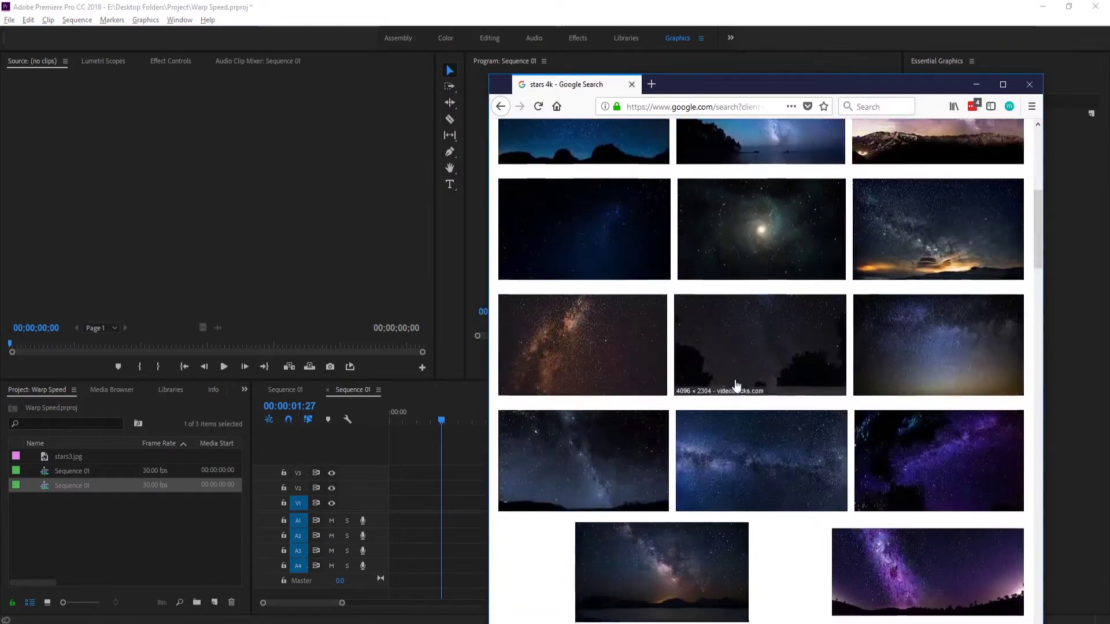
scroll(736, 389, "up", 3)
scroll(743, 395, "up", 5)
scroll(749, 393, "down", 10)
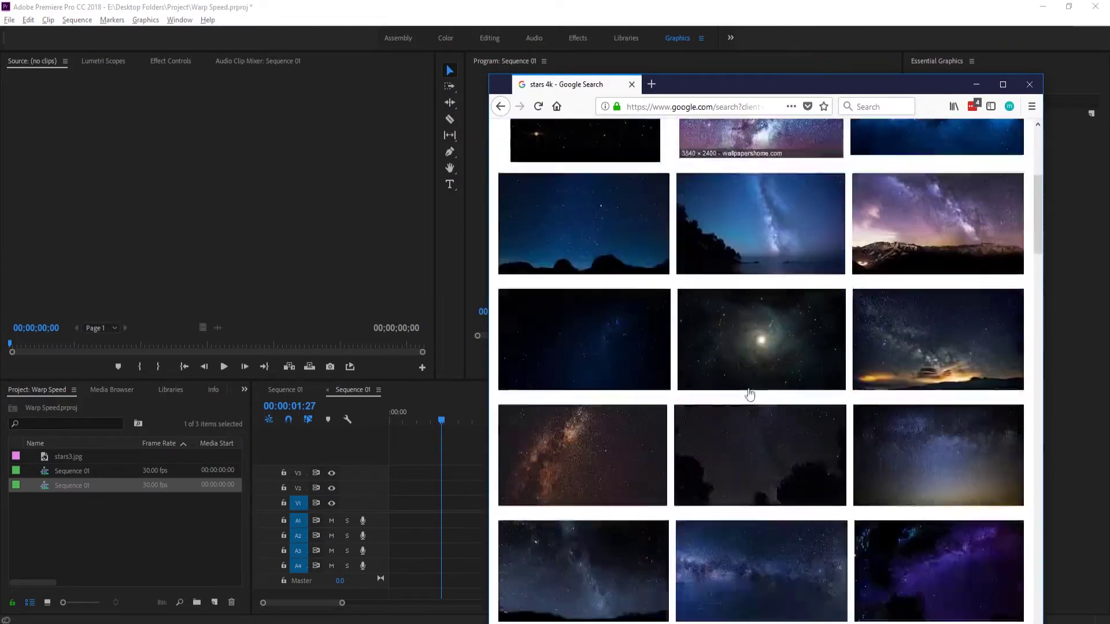
scroll(749, 395, "up", 10)
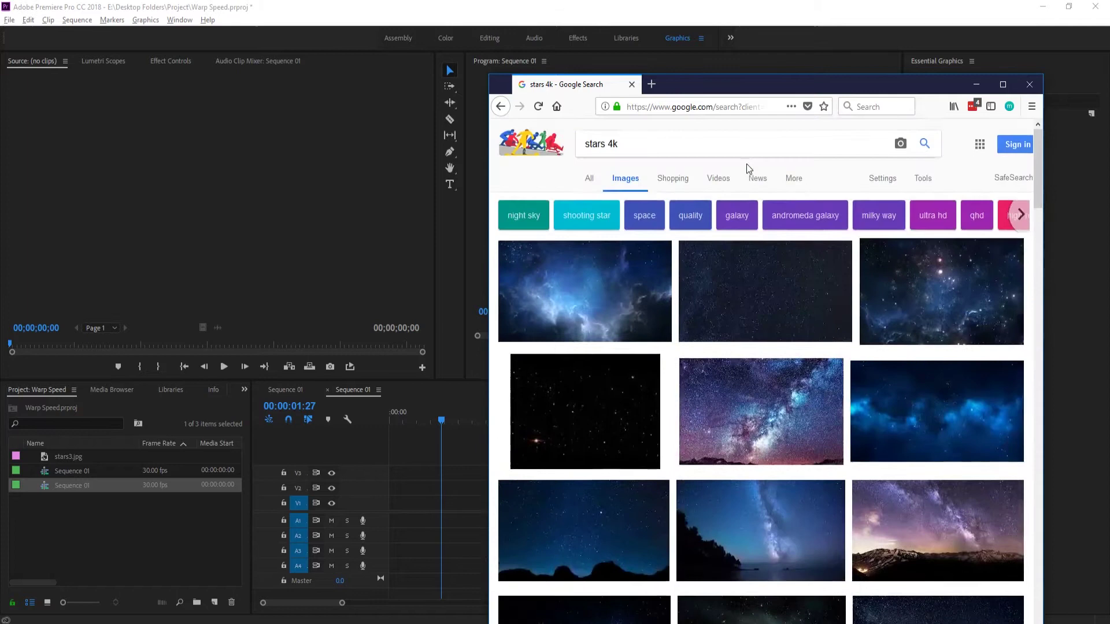
Filter results to images larger than 2 MP (1600×1200), review them, and minimize Firefox
left_click(896, 182)
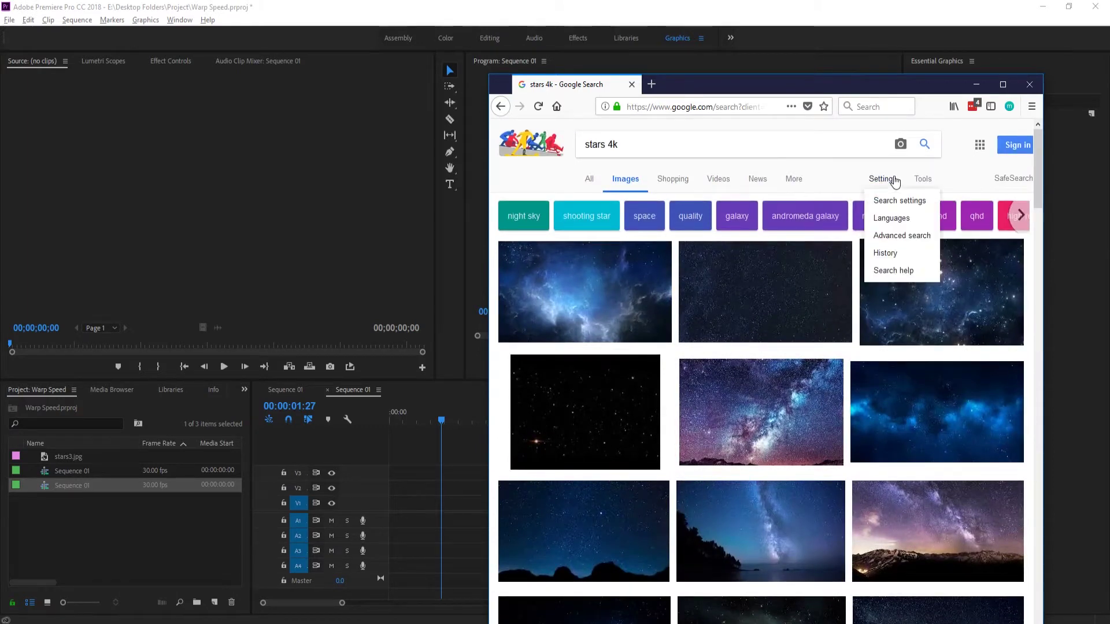
left_click(921, 180)
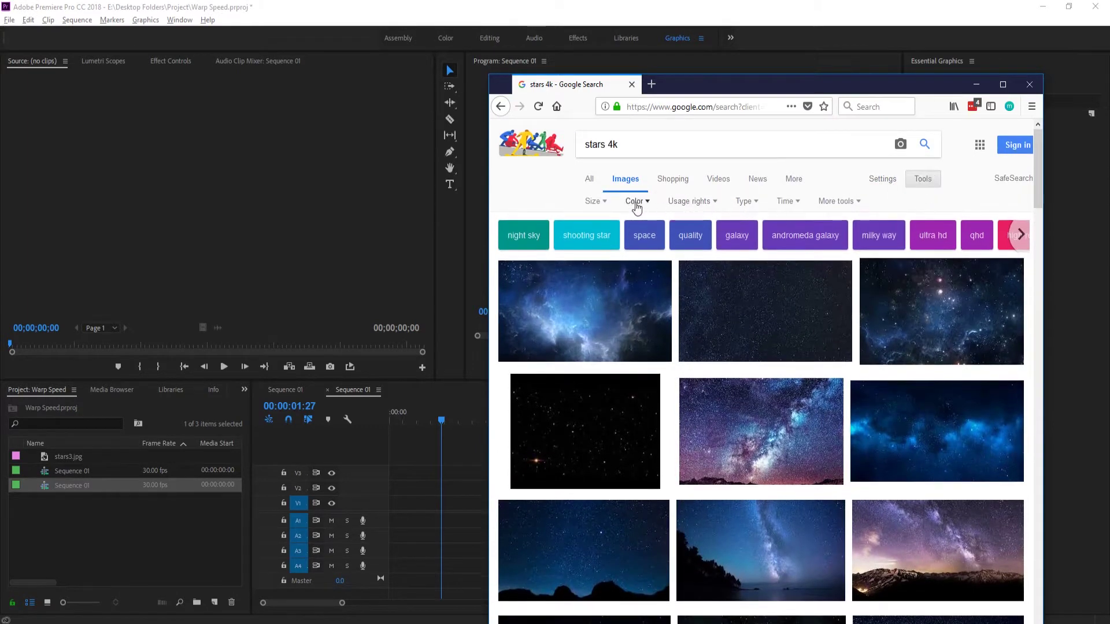
left_click(592, 202)
mouse_move(613, 289)
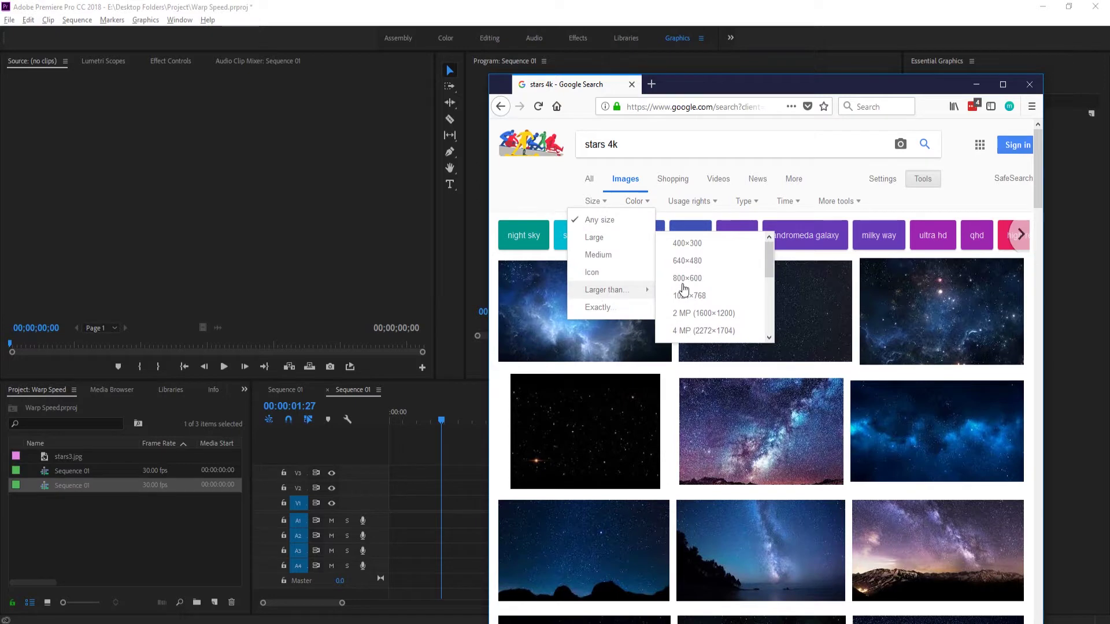
left_click(725, 316)
scroll(769, 318, "down", 4)
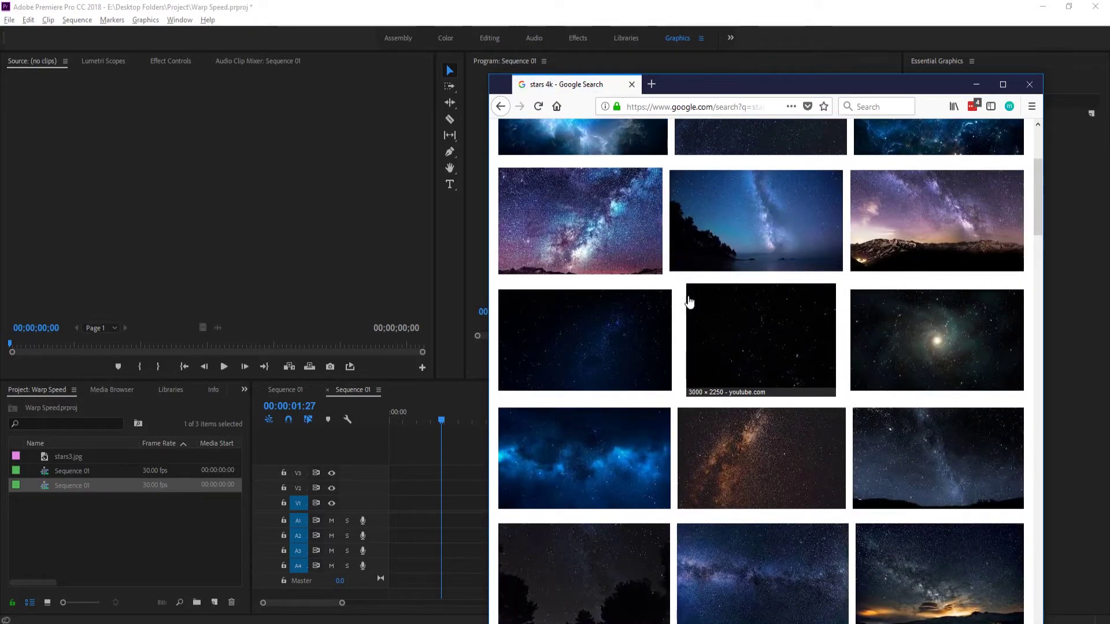
scroll(673, 292, "down", 2)
scroll(734, 454, "down", 4)
scroll(775, 453, "up", 5)
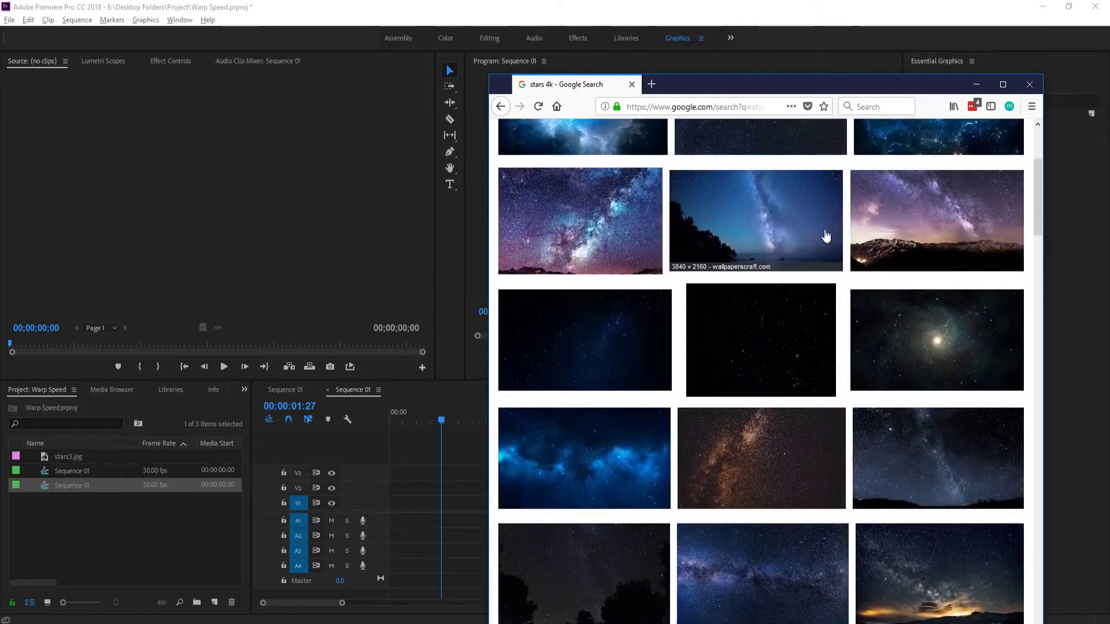
left_click(976, 84)
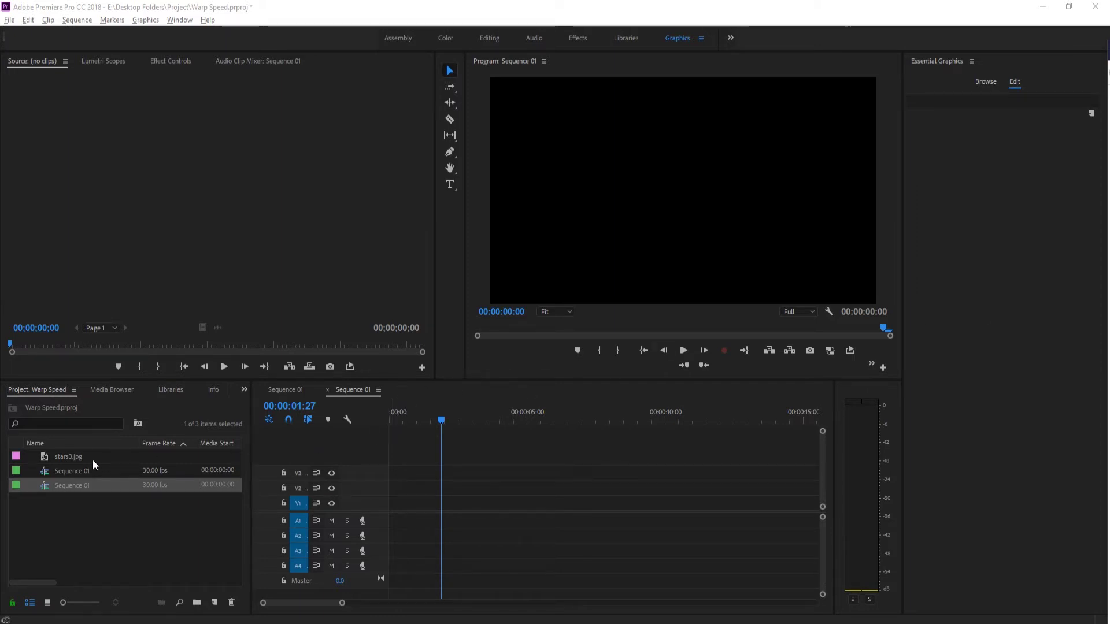
With stars3.jpg selected, create Sequence 02 using the default ARRI 1080p 30 preset
left_click(282, 439)
key("Home")
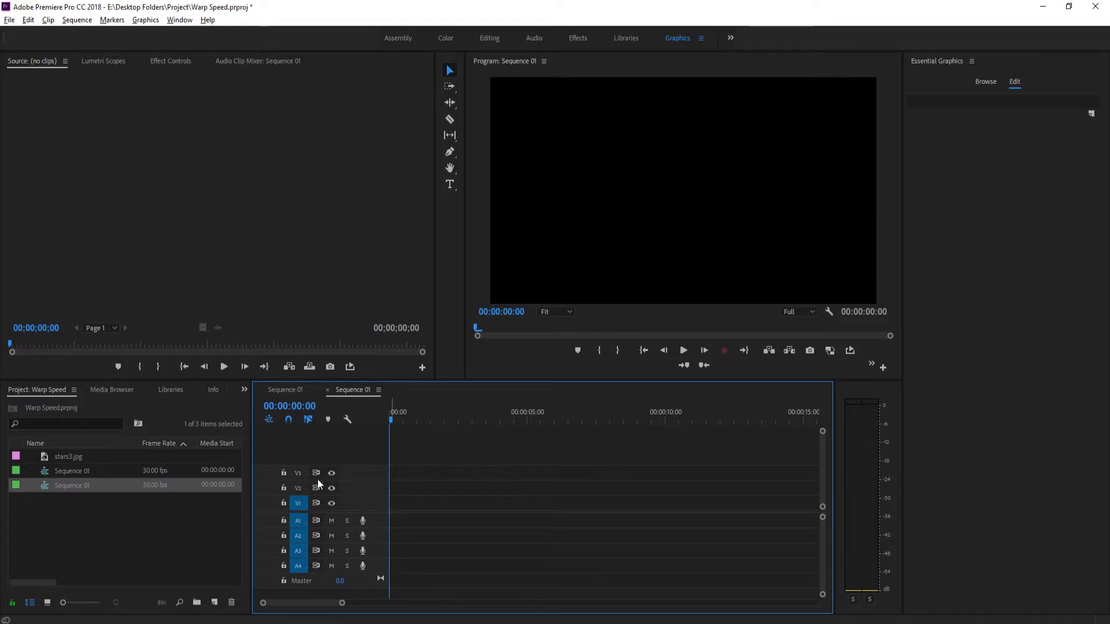
left_click(65, 456)
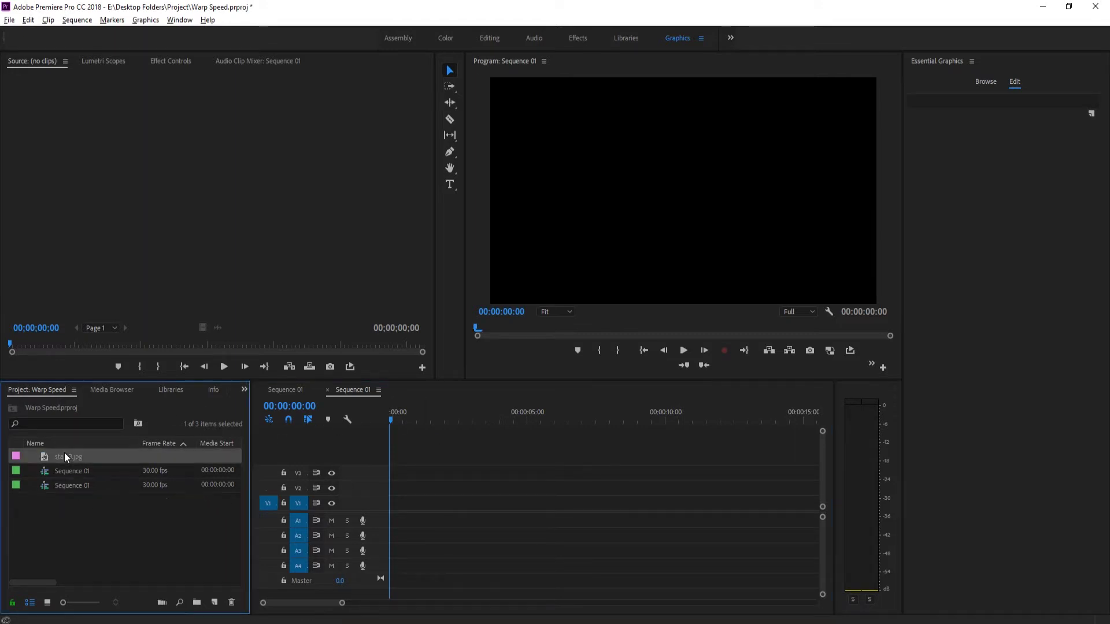
left_click(10, 20)
mouse_move(35, 33)
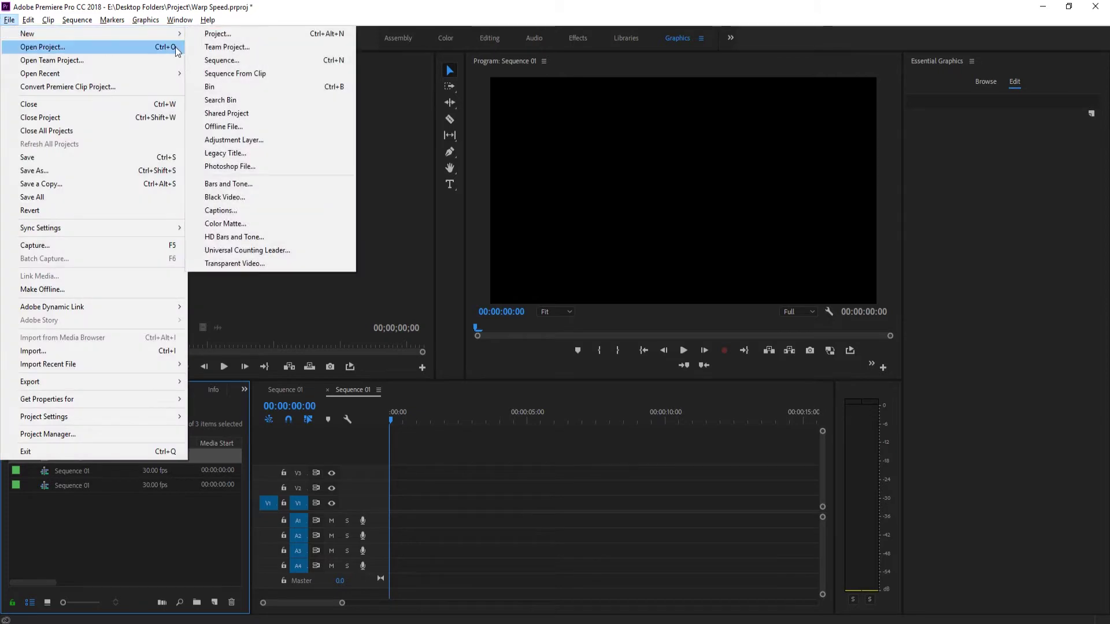
left_click(285, 59)
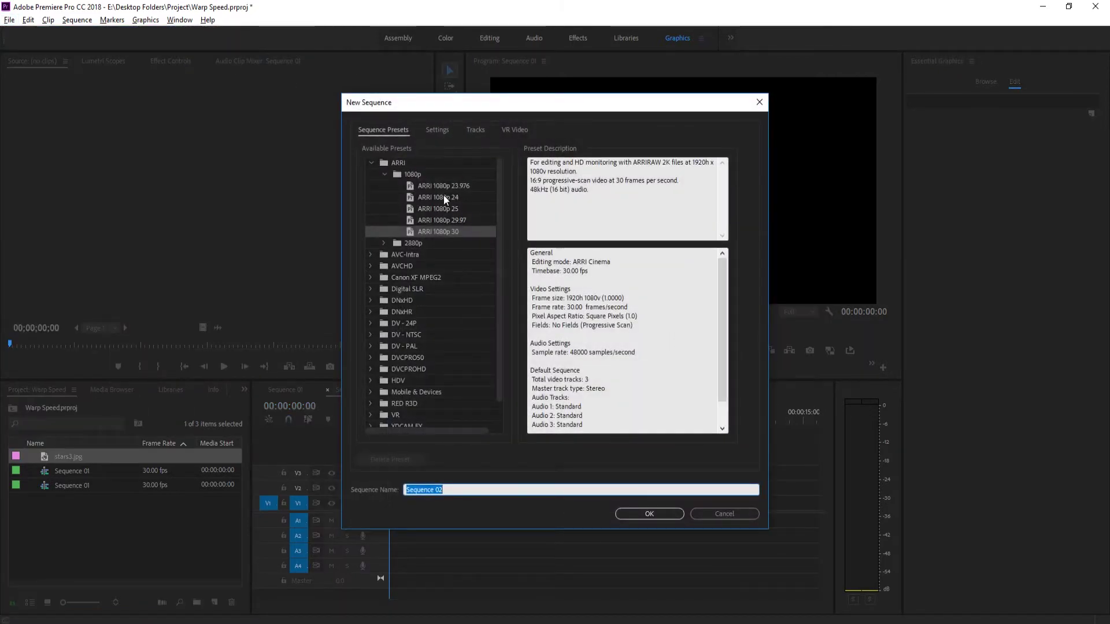
left_click(651, 514)
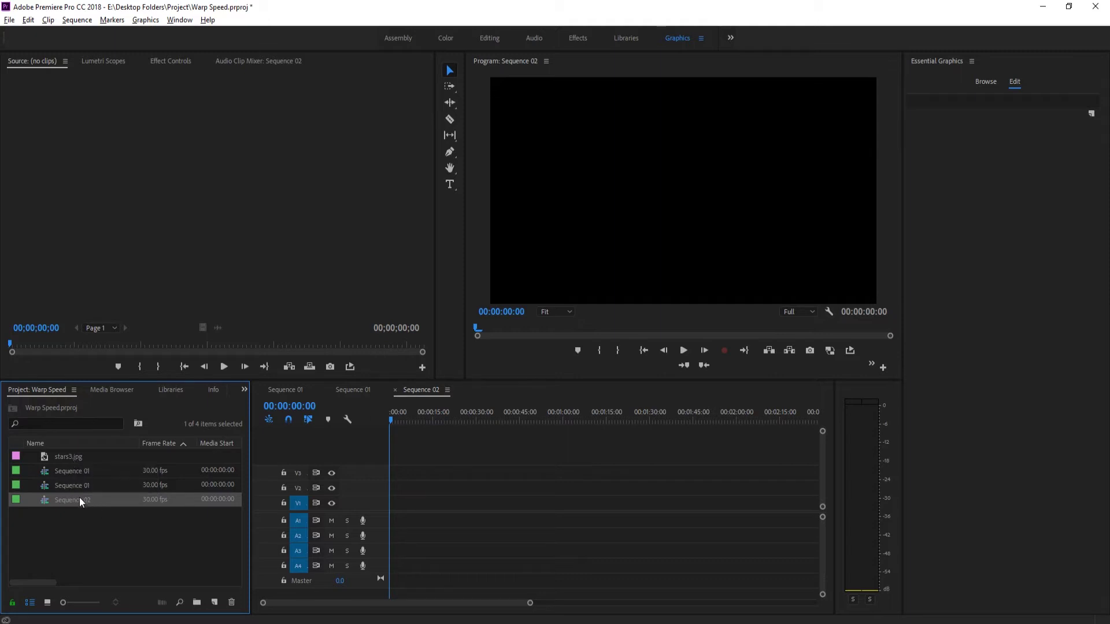
Place stars3.jpg on V1 of Sequence 02 and set its Scale to 62.9
left_click_drag(61, 452, 397, 505)
key("equal")
key("equal")
key("equal")
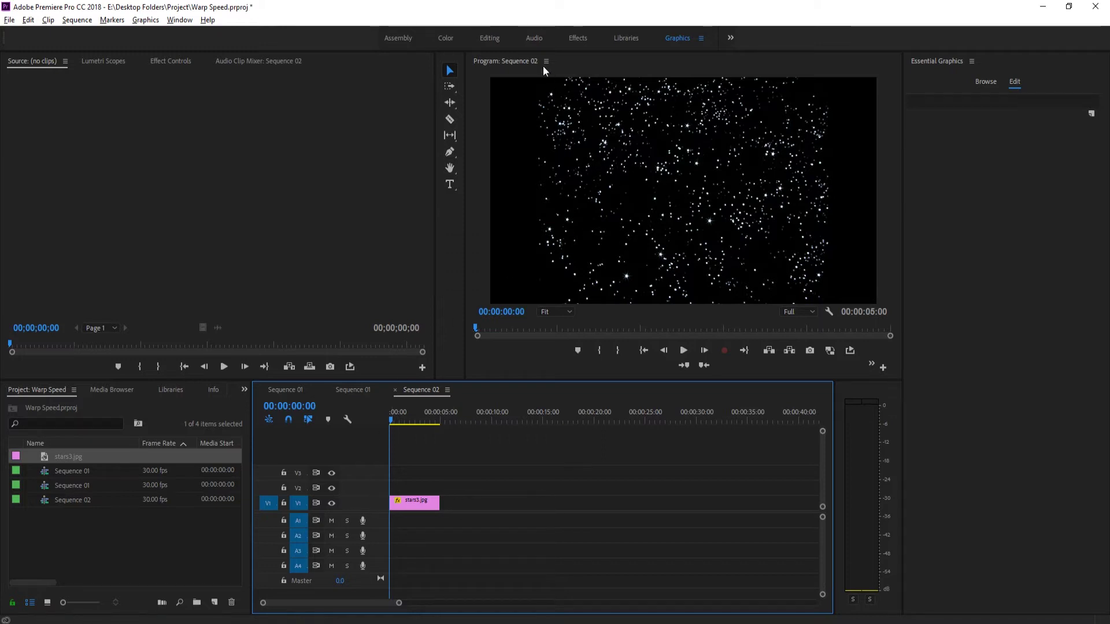
left_click(416, 497)
left_click(168, 61)
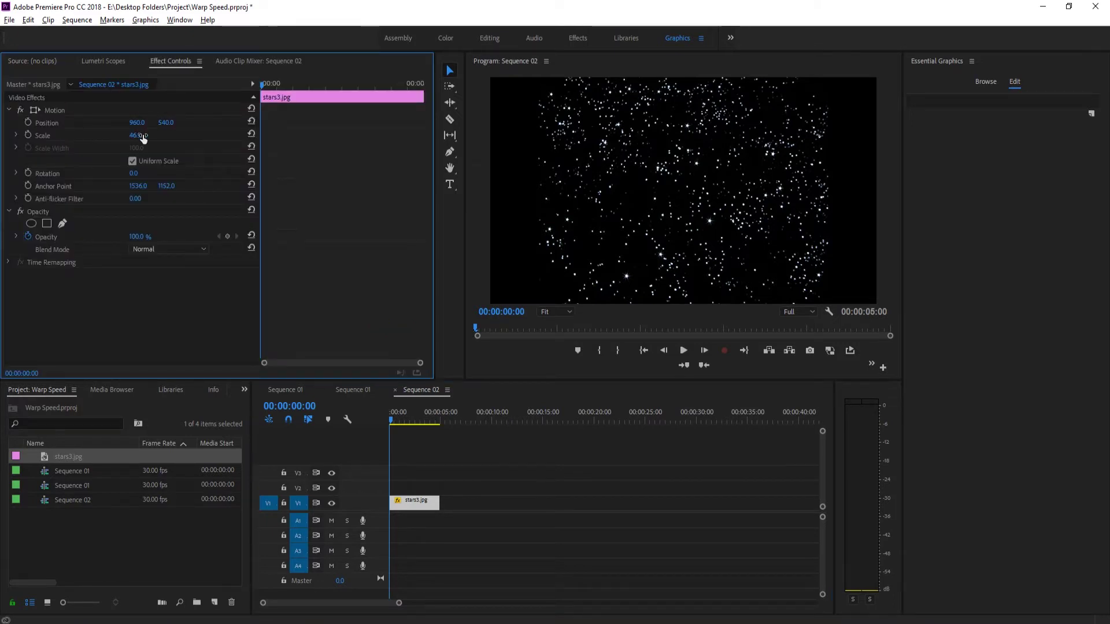
left_click_drag(143, 137, 153, 137)
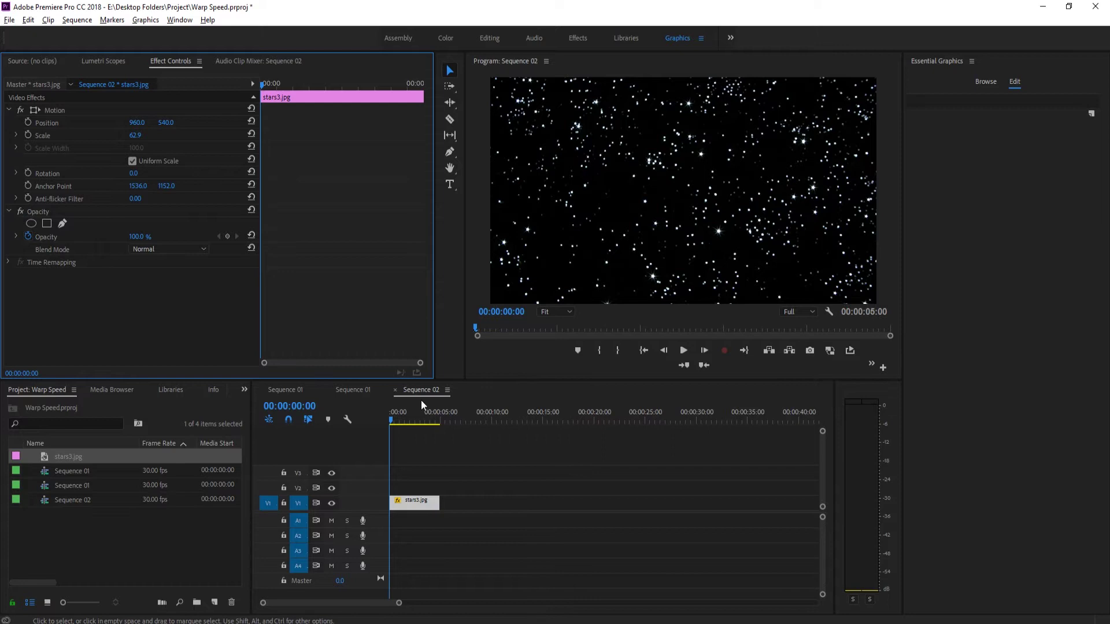
Check in the original Sequence 01 where the reference stars3 clip ends
left_click(391, 420)
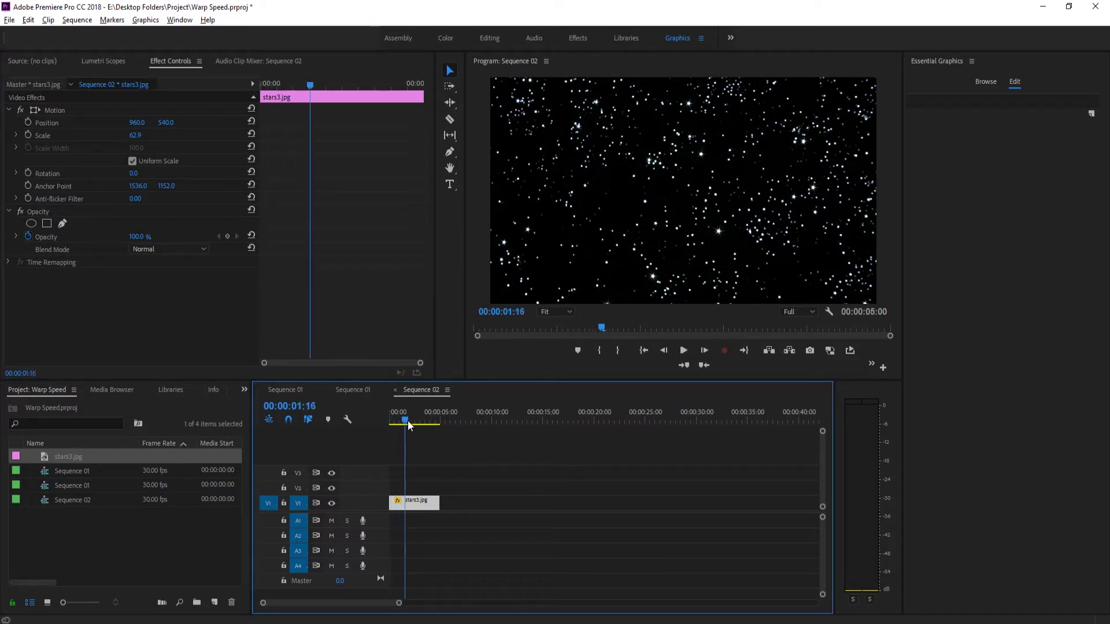
left_click_drag(385, 422, 426, 425)
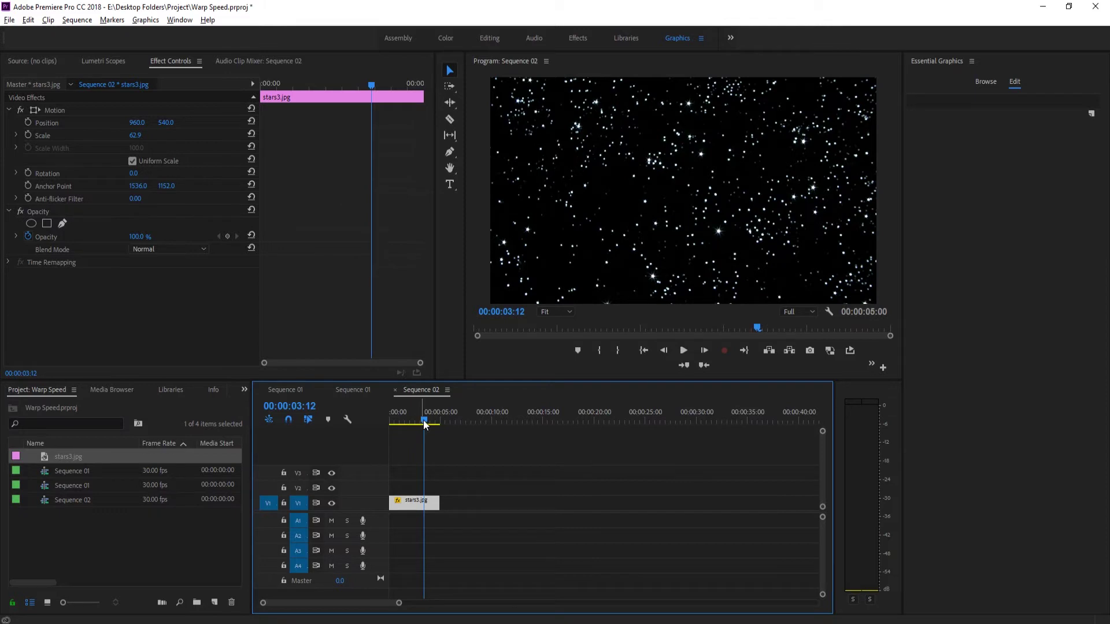
right_click(355, 387)
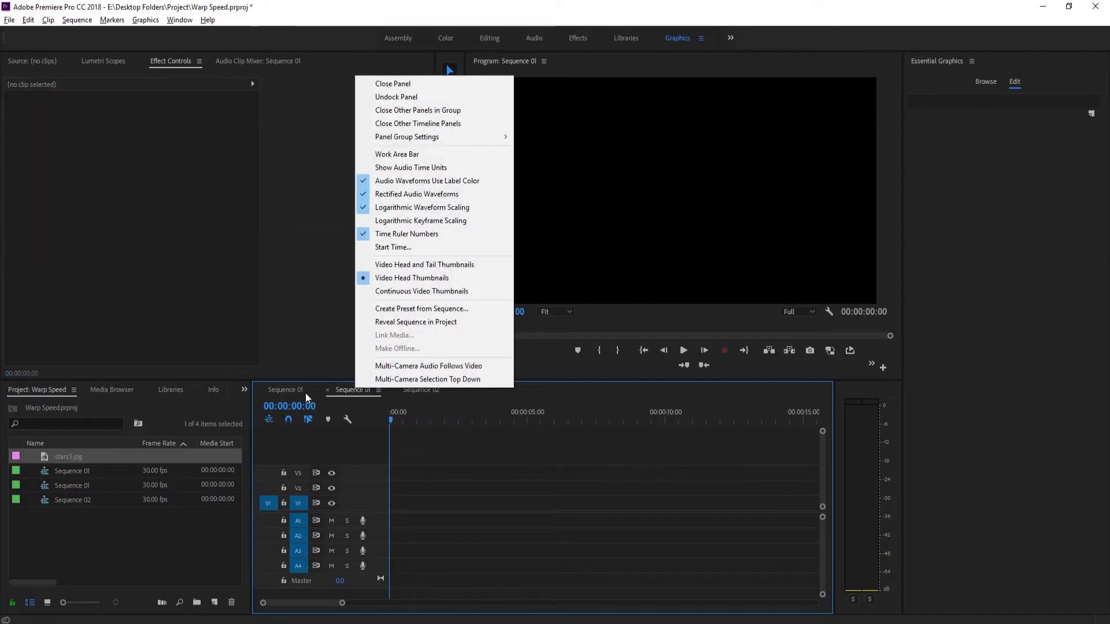
left_click(305, 393)
left_click(354, 390)
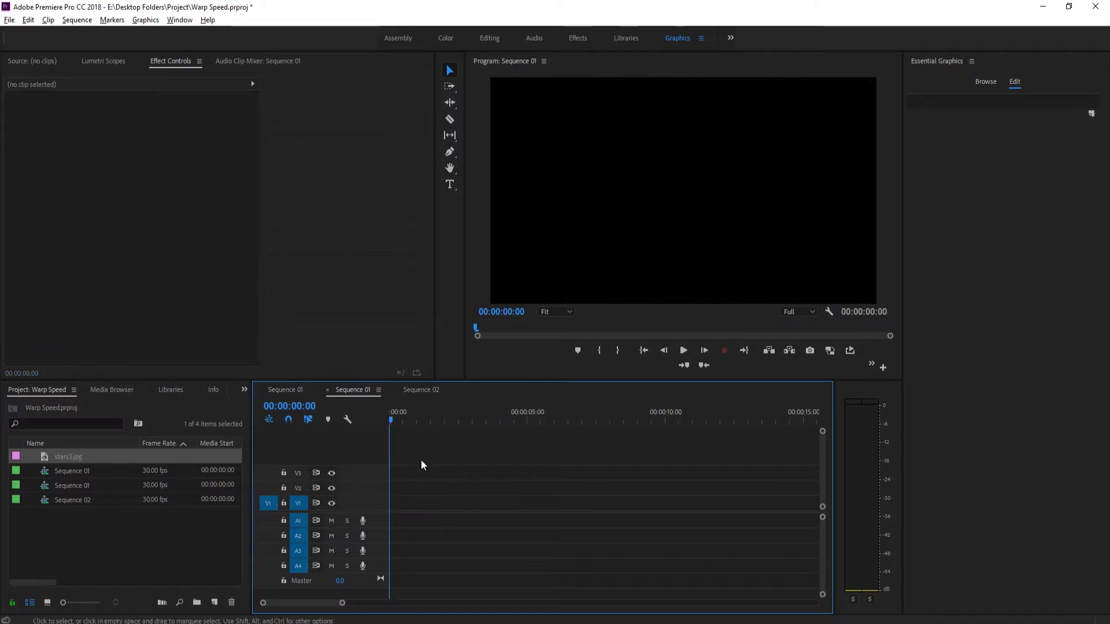
left_click(285, 390)
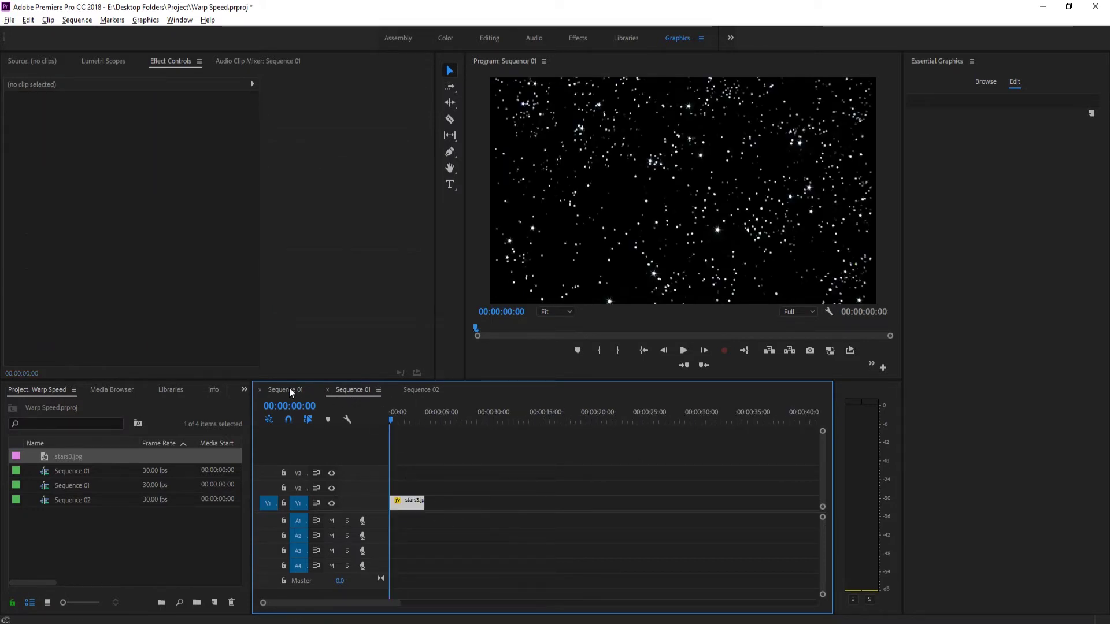
left_click_drag(392, 421, 425, 426)
Back in Sequence 02, trim the stars3.jpg clip to end at 00:00:03:12
left_click(413, 389)
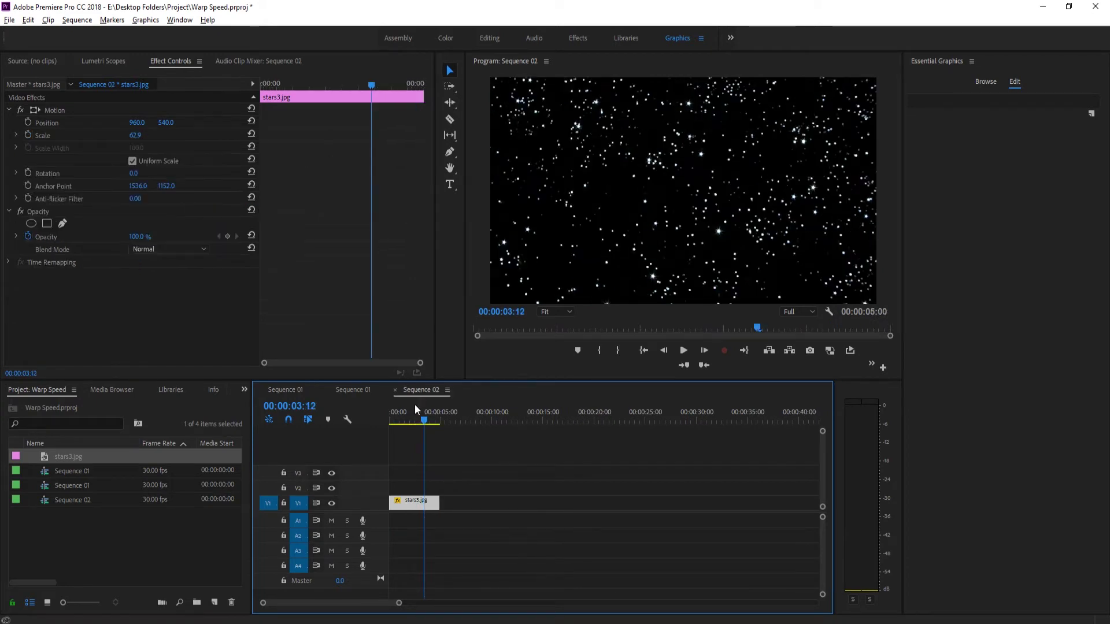
left_click(420, 421)
left_click_drag(419, 418, 425, 418)
left_click_drag(439, 503, 416, 503)
left_click_drag(414, 415, 385, 460)
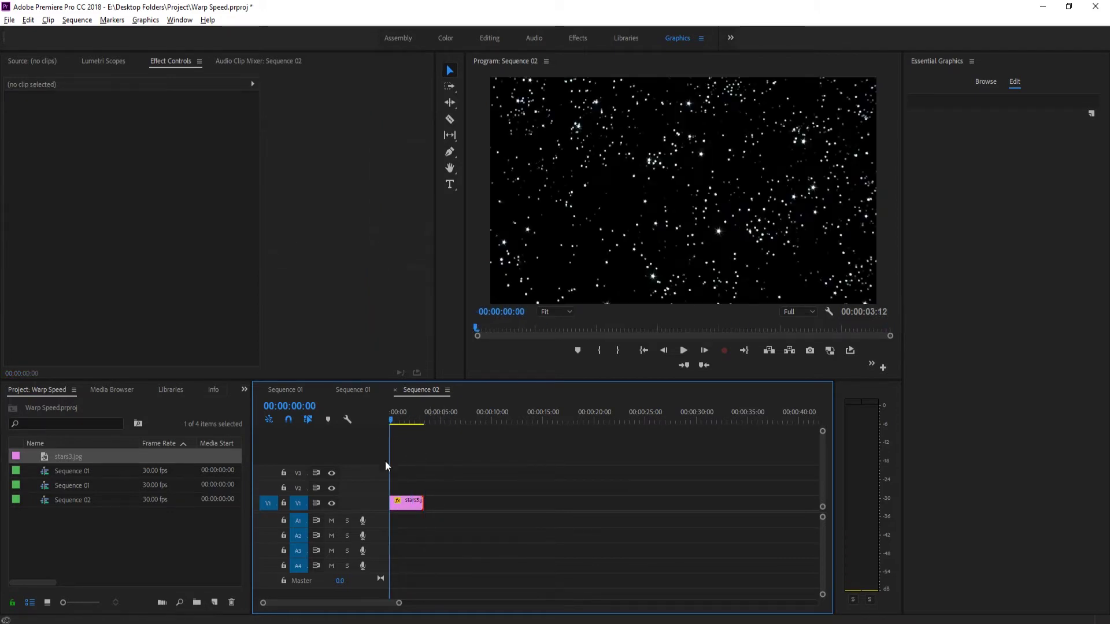
left_click(412, 506)
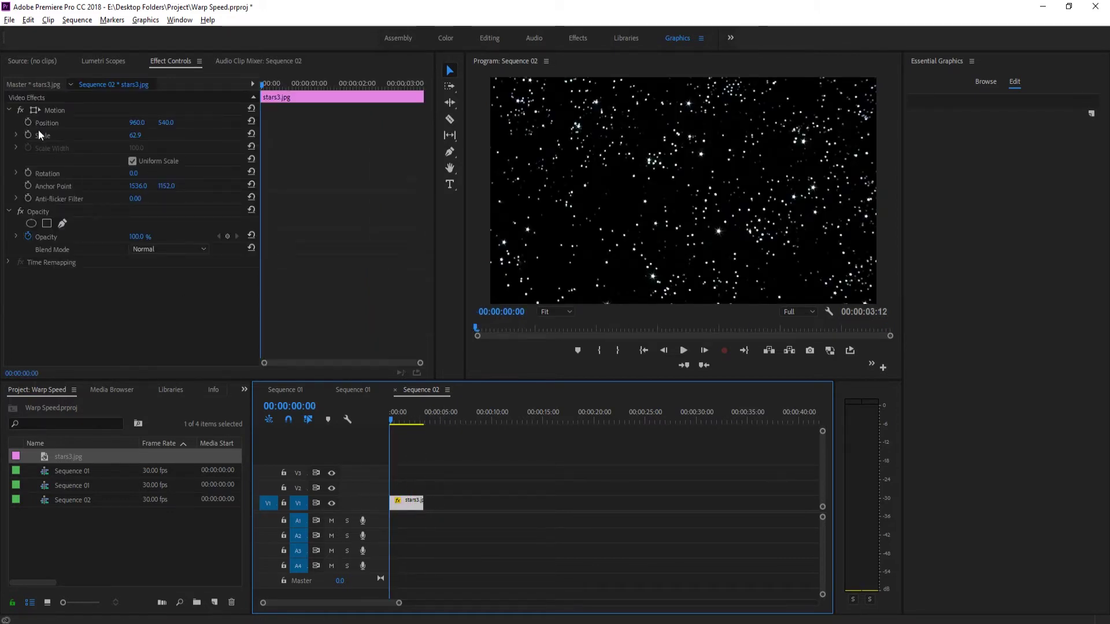
Keyframe Scale at 62.9 on the first frame and 122.9 at the clip's end
left_click(28, 134)
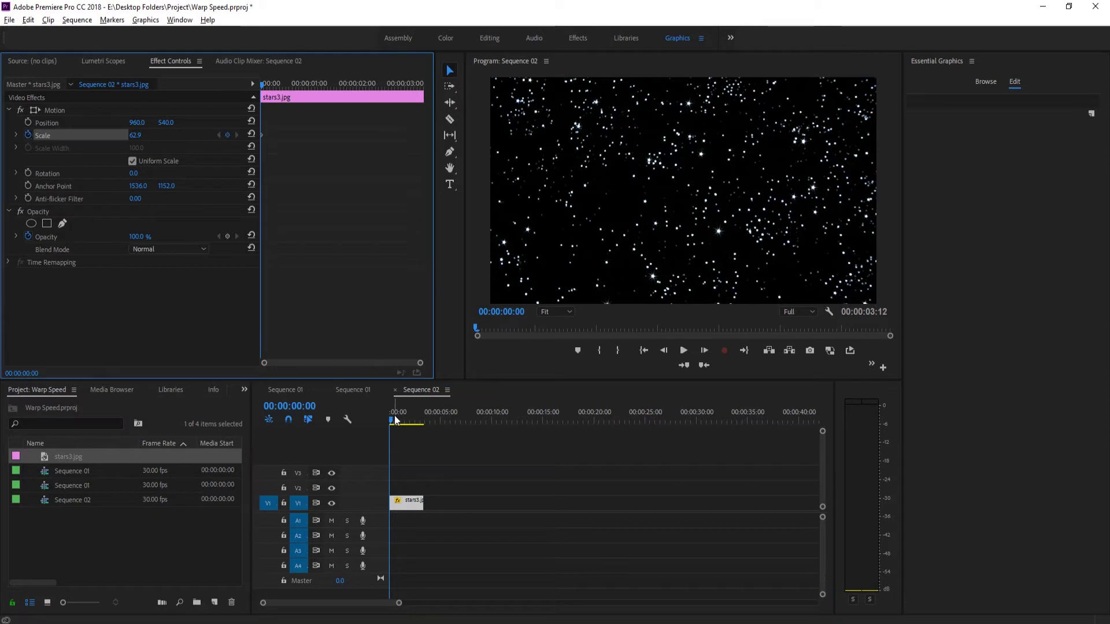
left_click_drag(394, 420, 422, 420)
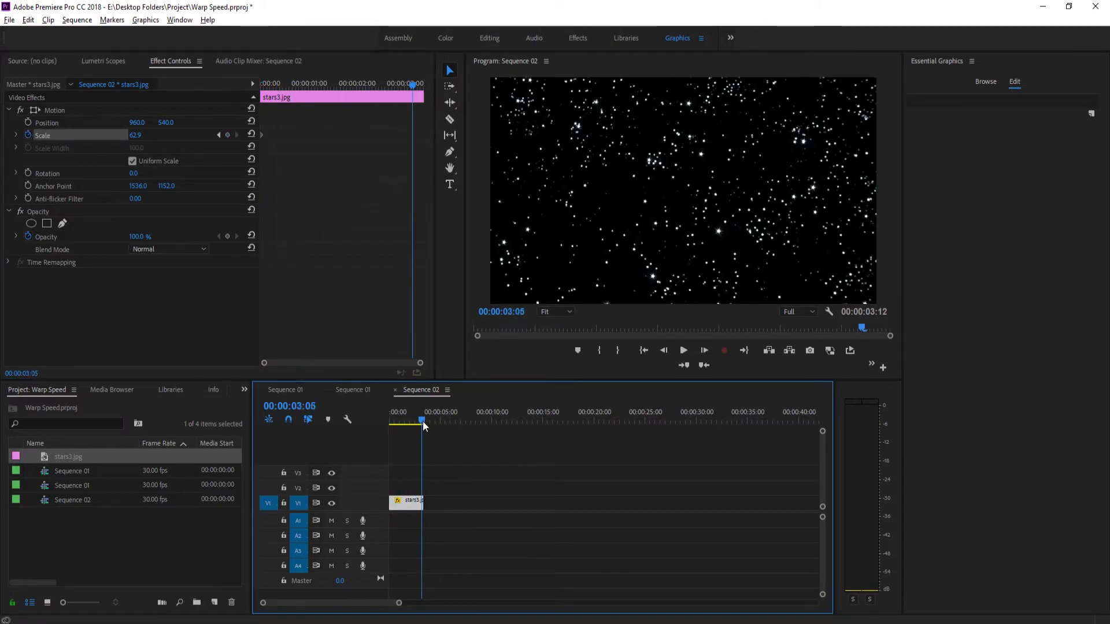
left_click(706, 348)
left_click(706, 349)
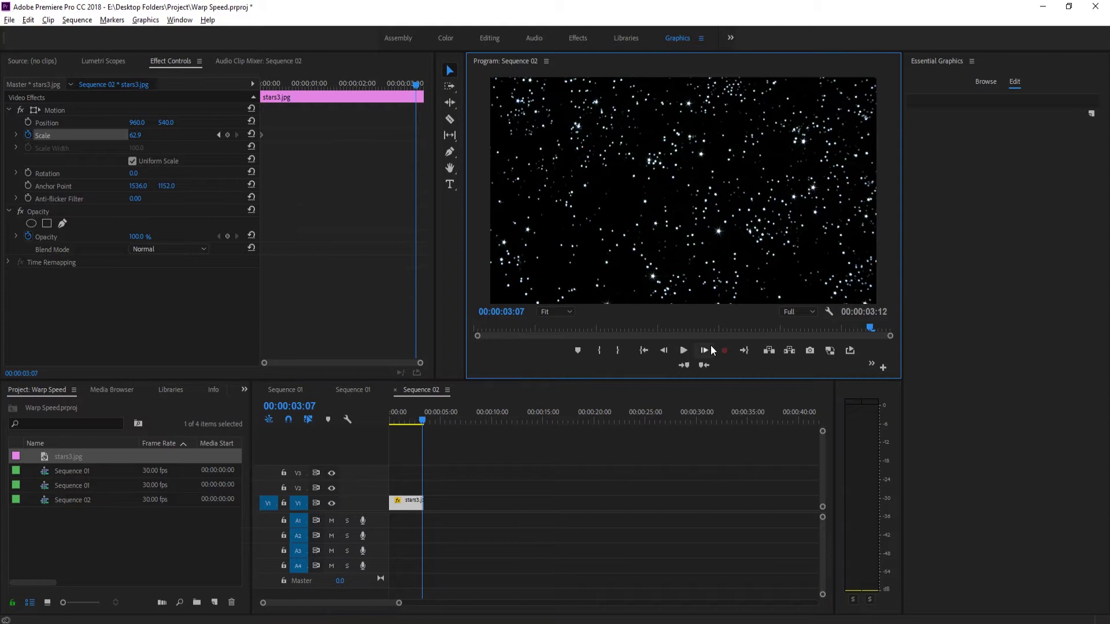
left_click_drag(138, 137, 175, 137)
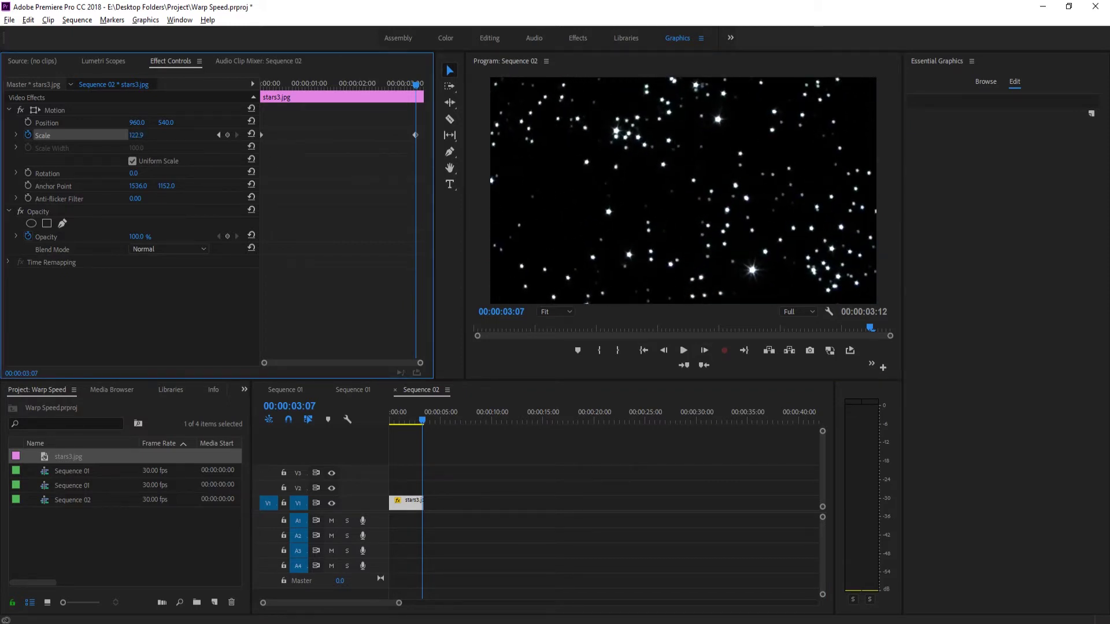
Play and scrub the zoom animation from the start to check it
left_click_drag(421, 421, 377, 412)
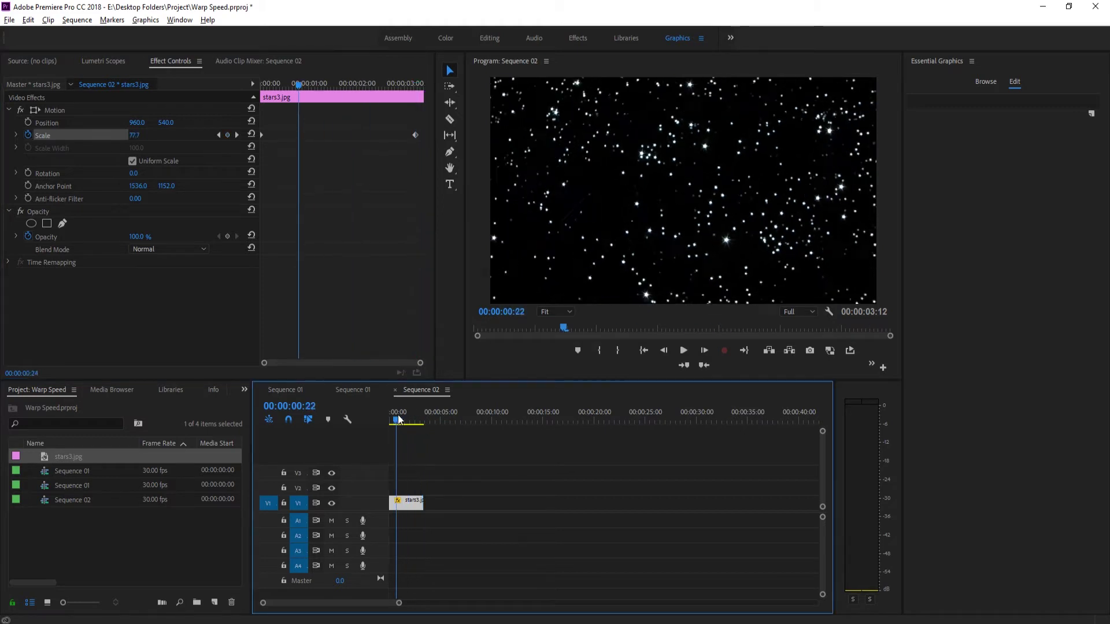
key("space")
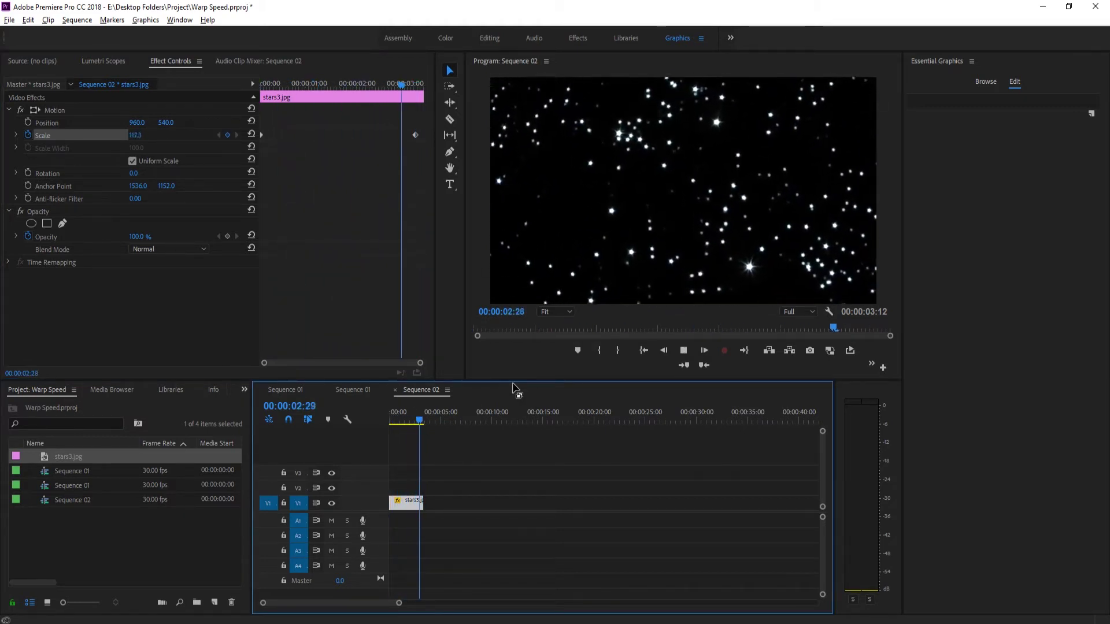
key("space")
left_click_drag(424, 415, 390, 418)
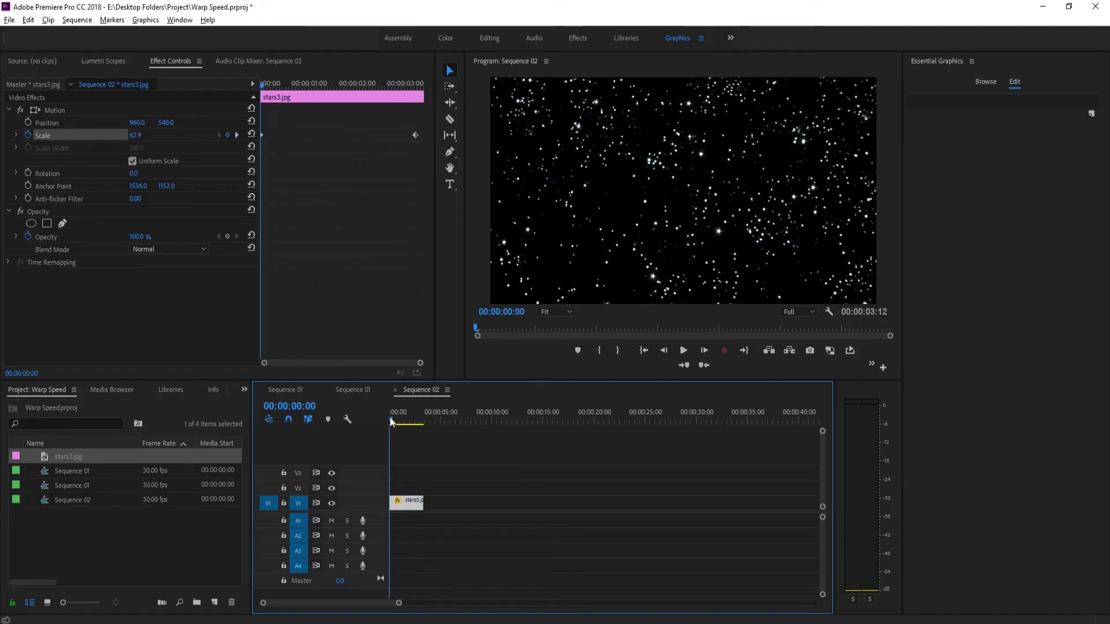
Nest the stars3.jpg clip on V1 as Nested Sequence 01 and scrub through it
right_click(404, 505)
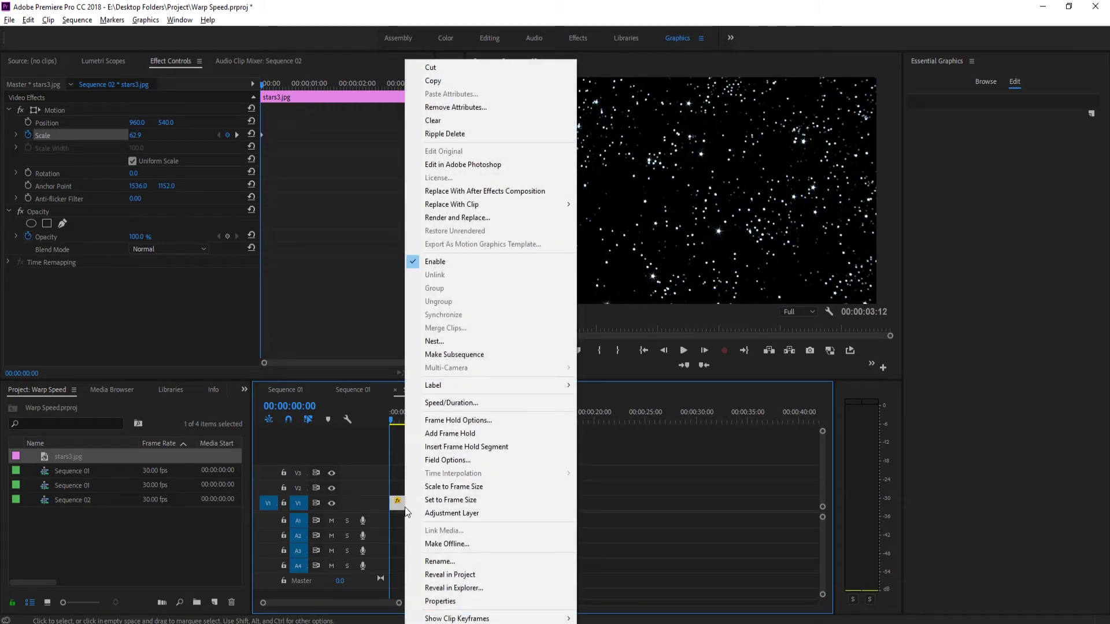
left_click(439, 343)
left_click(526, 331)
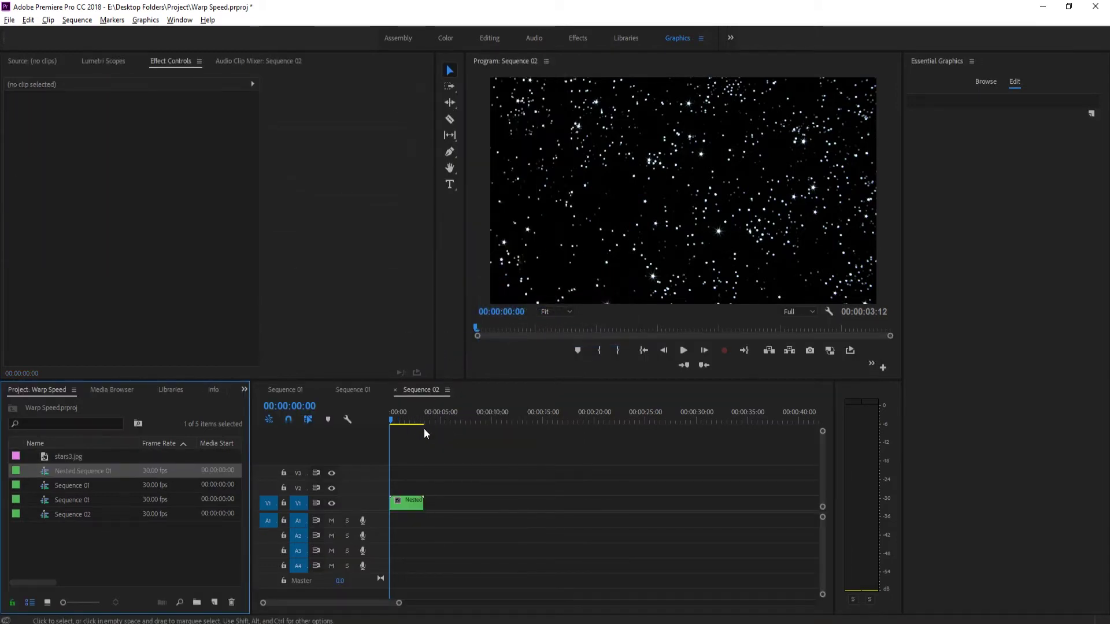
left_click(389, 414)
mouse_move(389, 414)
left_mouse_down()
mouse_move(421, 415)
mouse_move(392, 420)
left_mouse_up()
Apply Time > Echo to the nested clip and set Number Of Echoes to 16
left_click(407, 507)
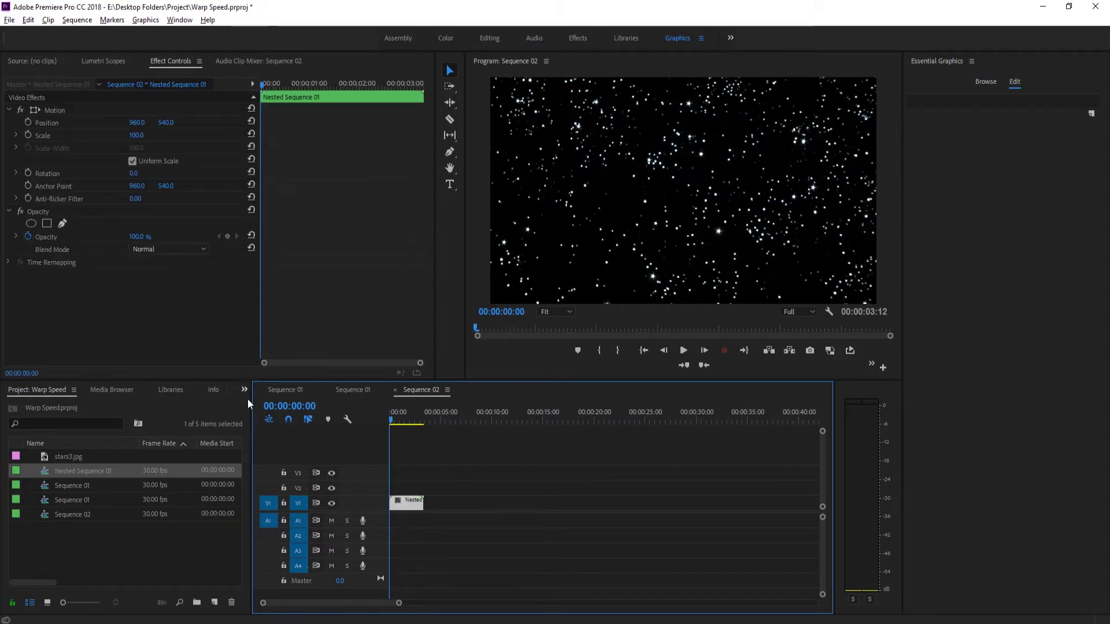
left_click(244, 390)
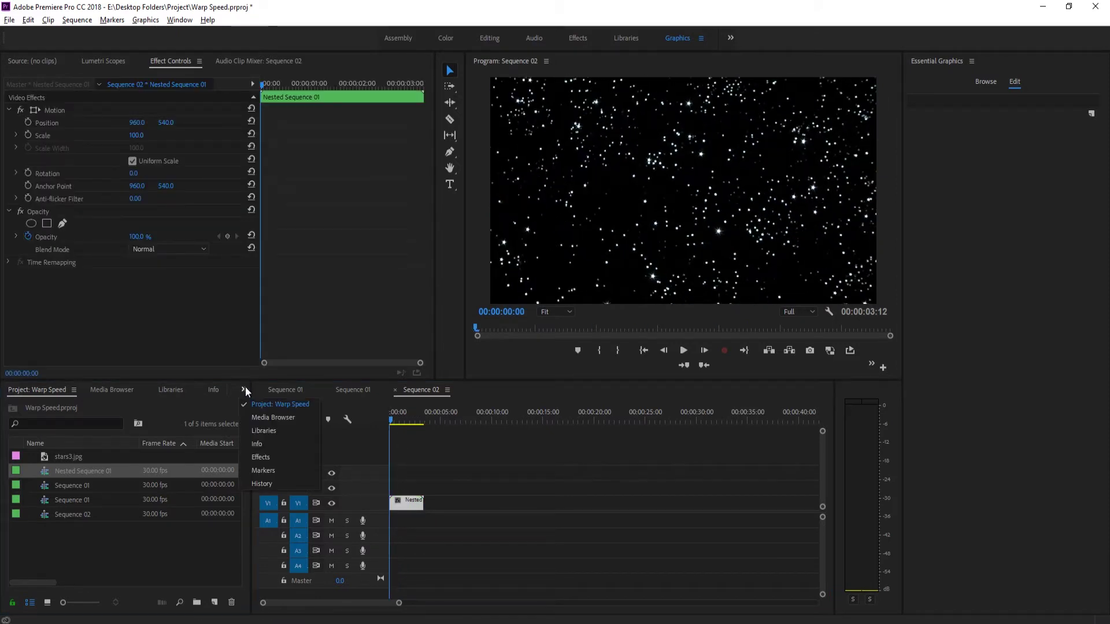
left_click(261, 458)
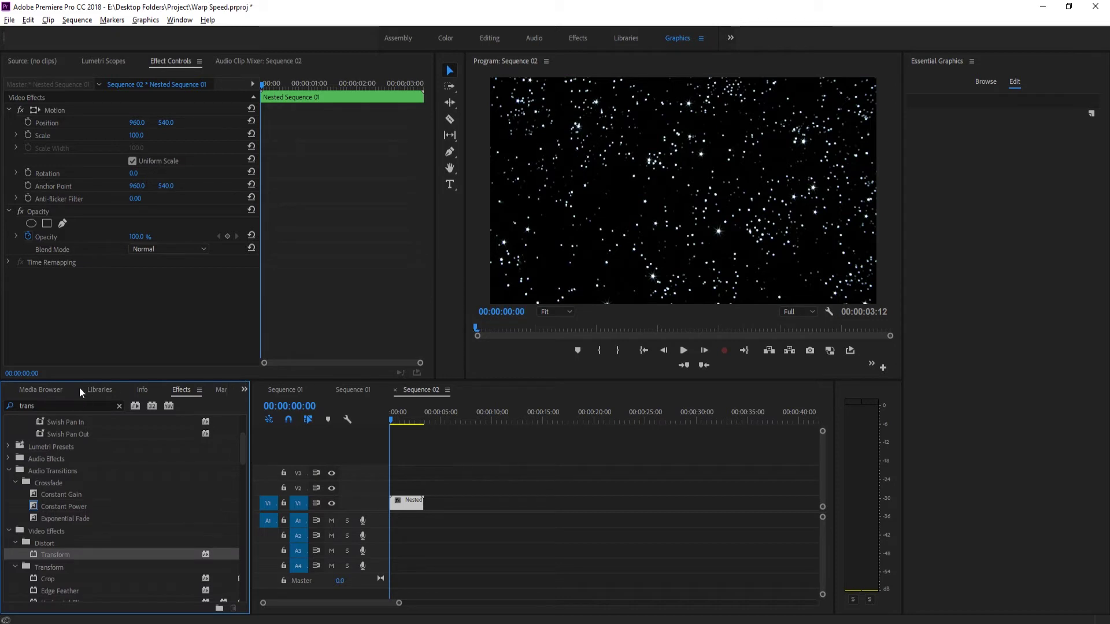
double_click(27, 406)
type("echo")
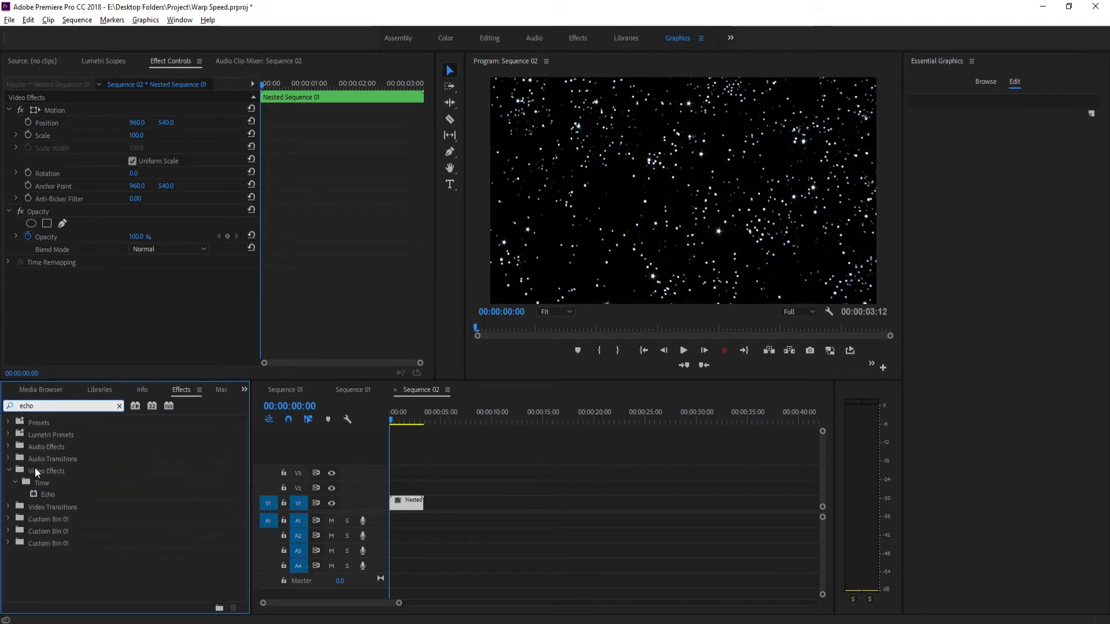
left_click(50, 494)
left_click_drag(36, 493, 405, 506)
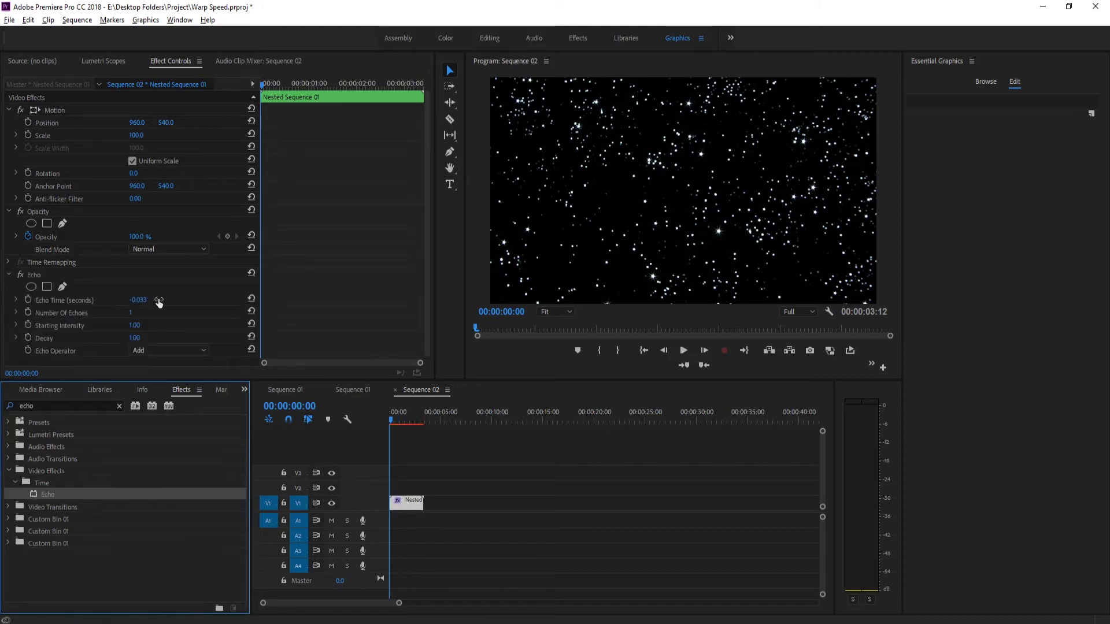
left_click_drag(132, 315, 144, 313)
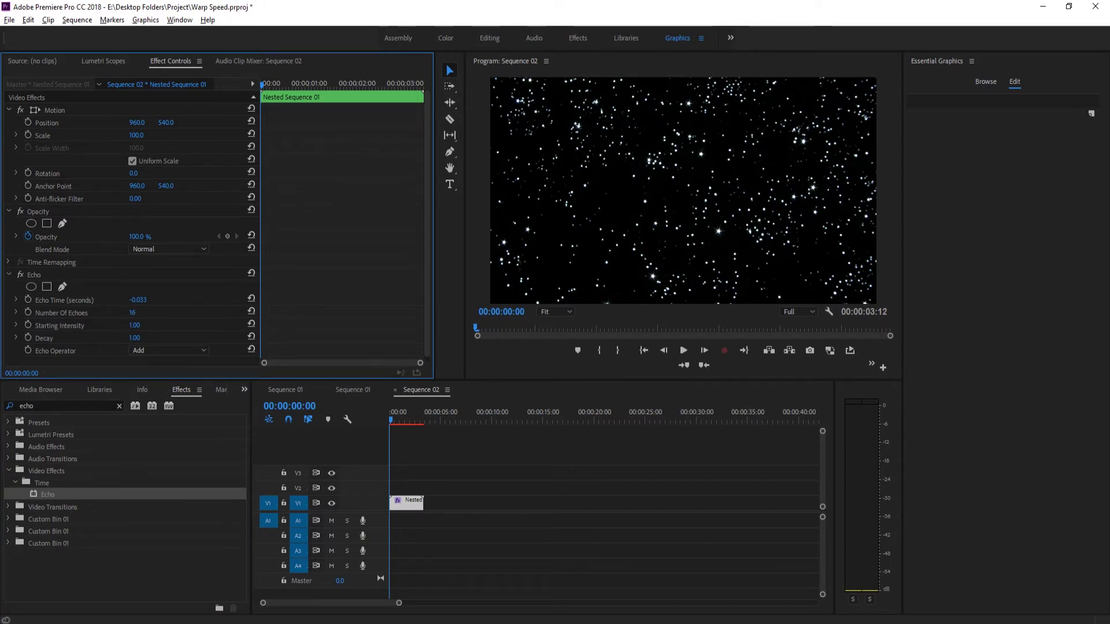
Step frame by frame through the echo streaks, including in a maximized Program Monitor
left_click(704, 351)
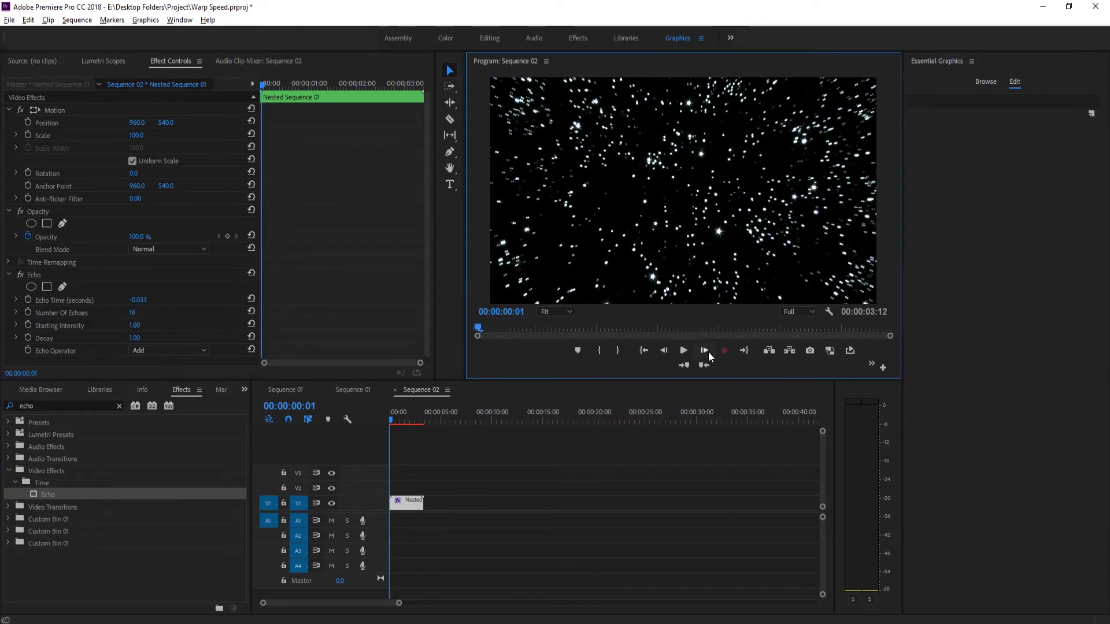
left_click(704, 350)
left_click(704, 351)
left_click(709, 352)
left_click(708, 352)
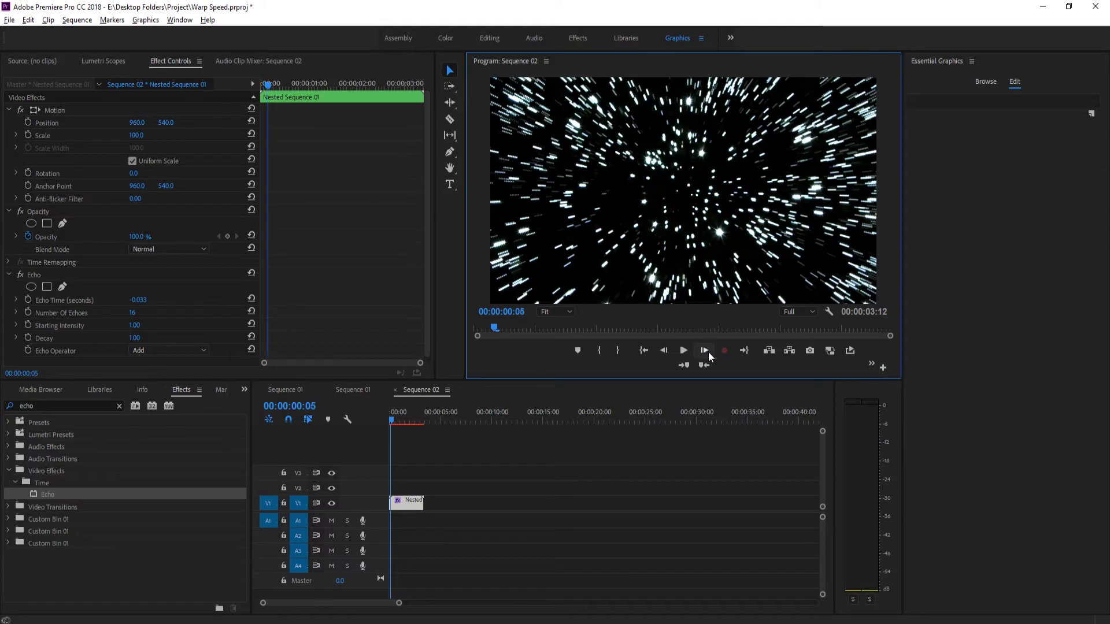
left_click(709, 351)
left_click(709, 352)
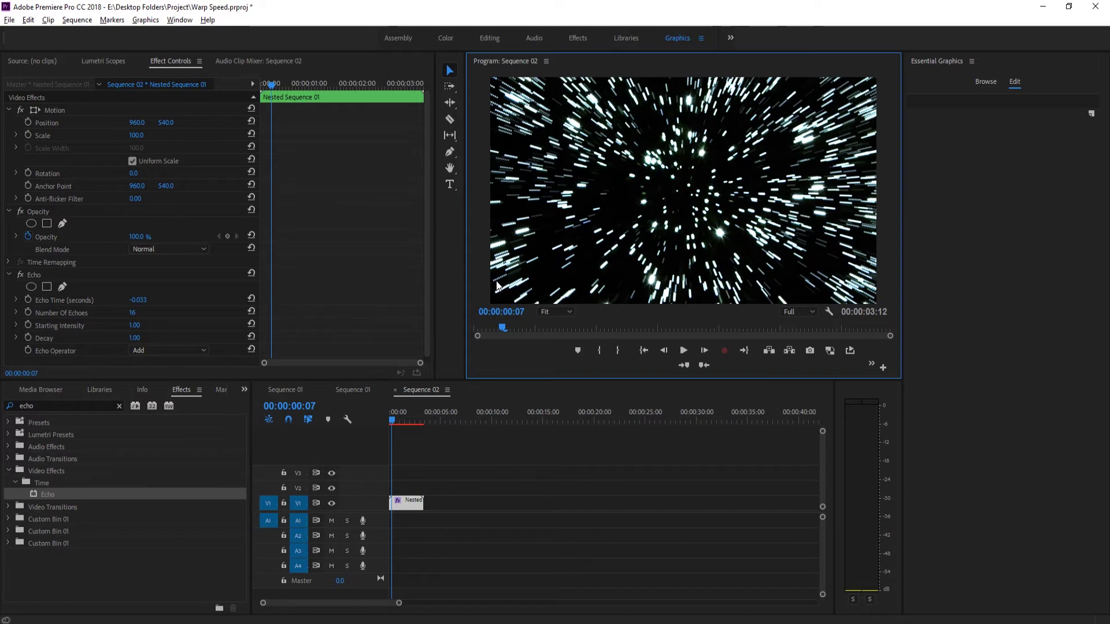
key("grave")
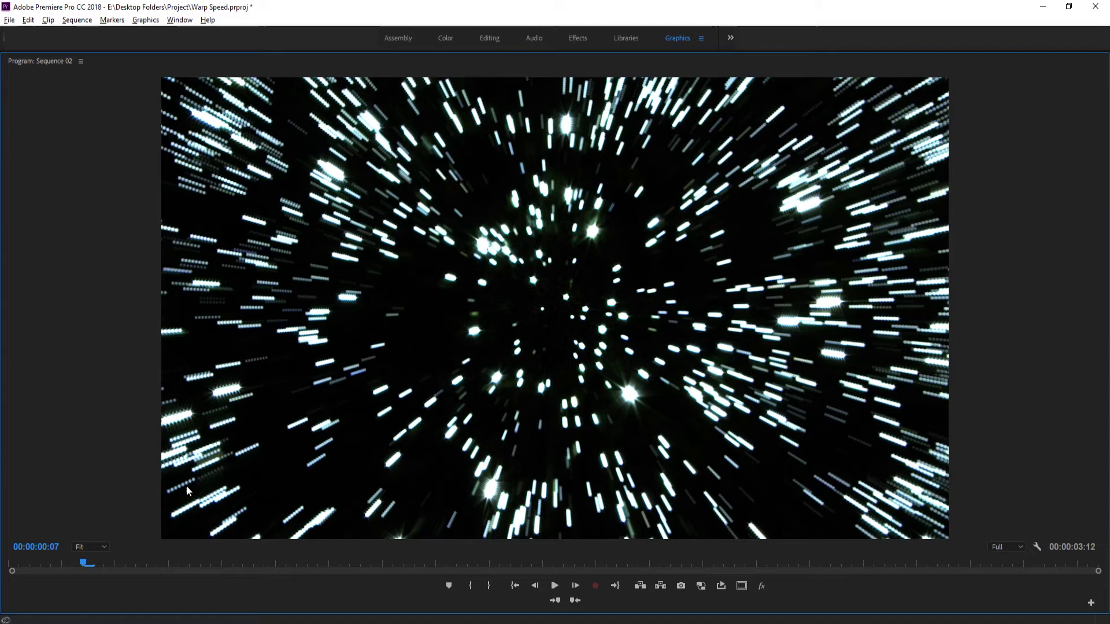
left_click(577, 586)
left_click(577, 587)
left_click(577, 586)
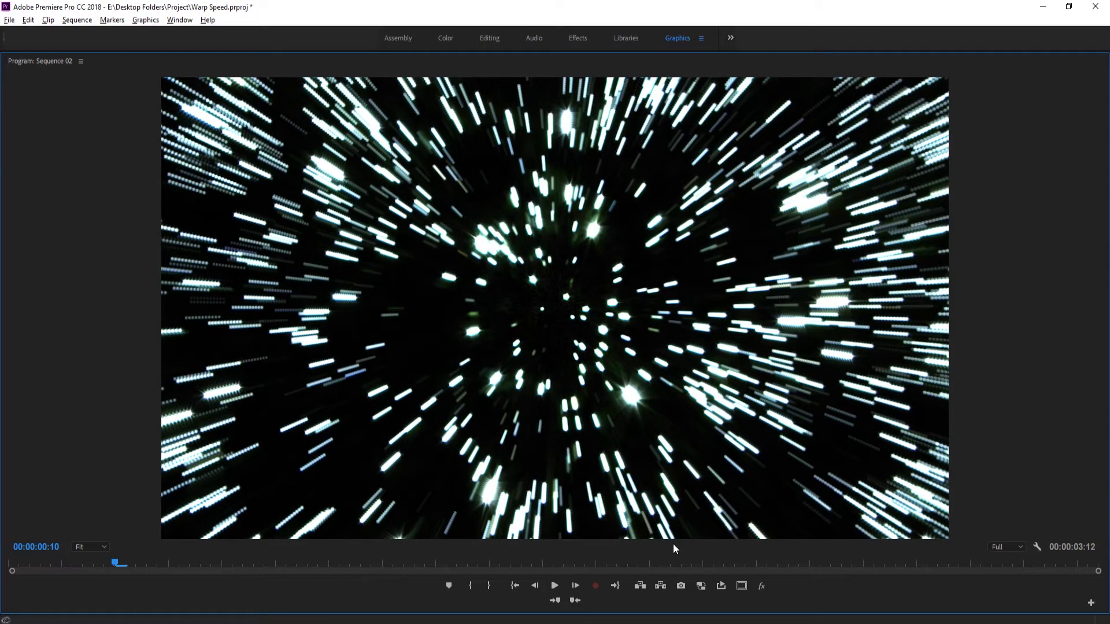
left_click(575, 587)
left_click(575, 586)
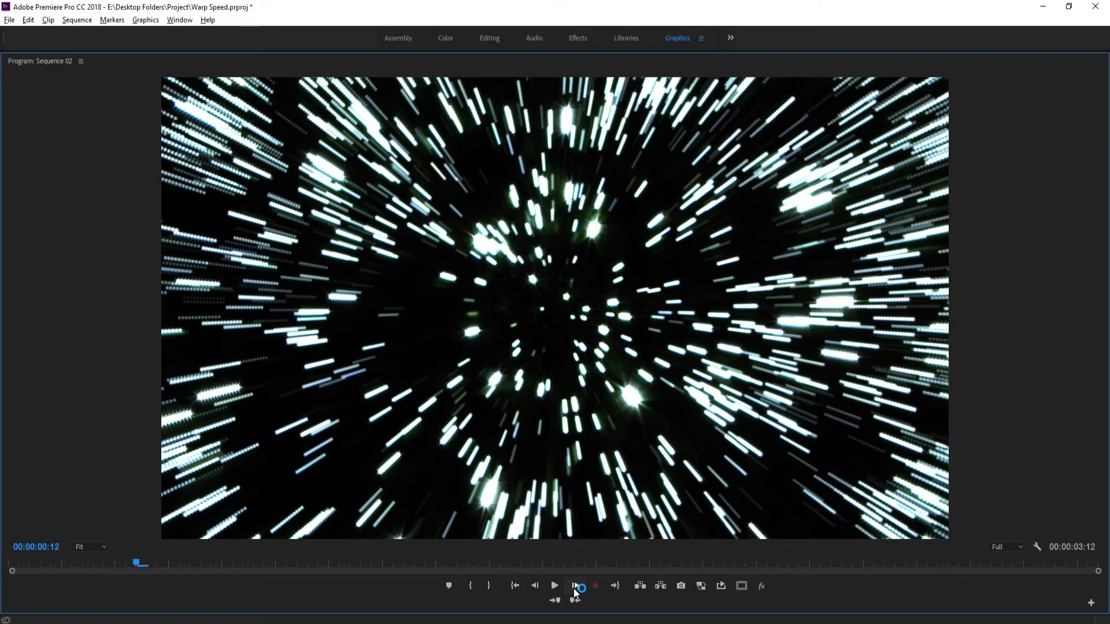
left_click(575, 586)
left_click(575, 587)
left_click(575, 587)
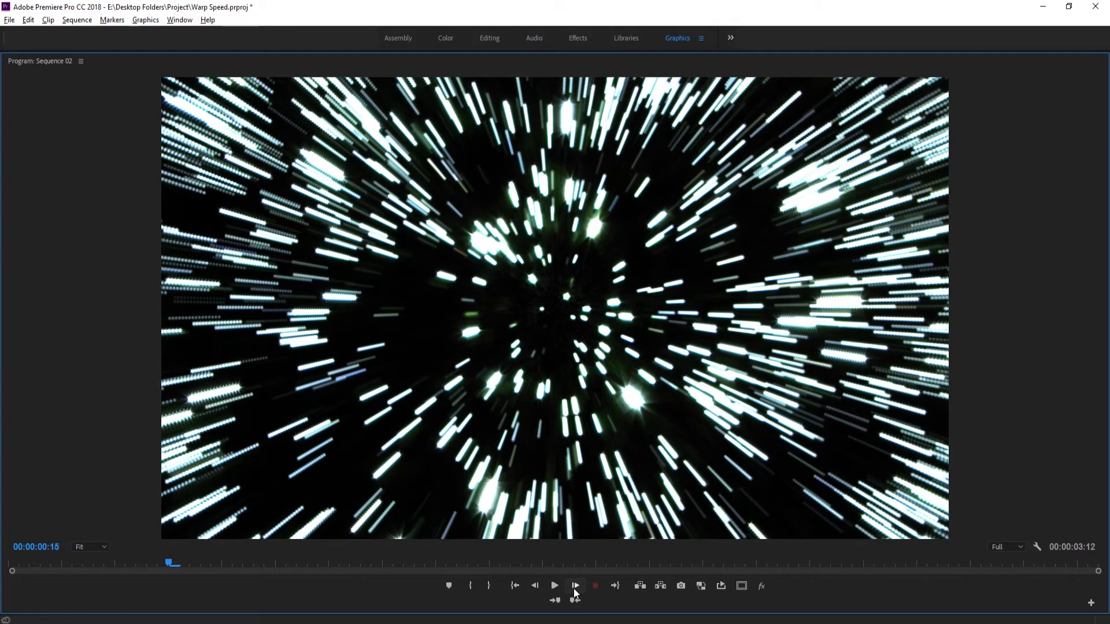
left_click(575, 587)
left_click(575, 587)
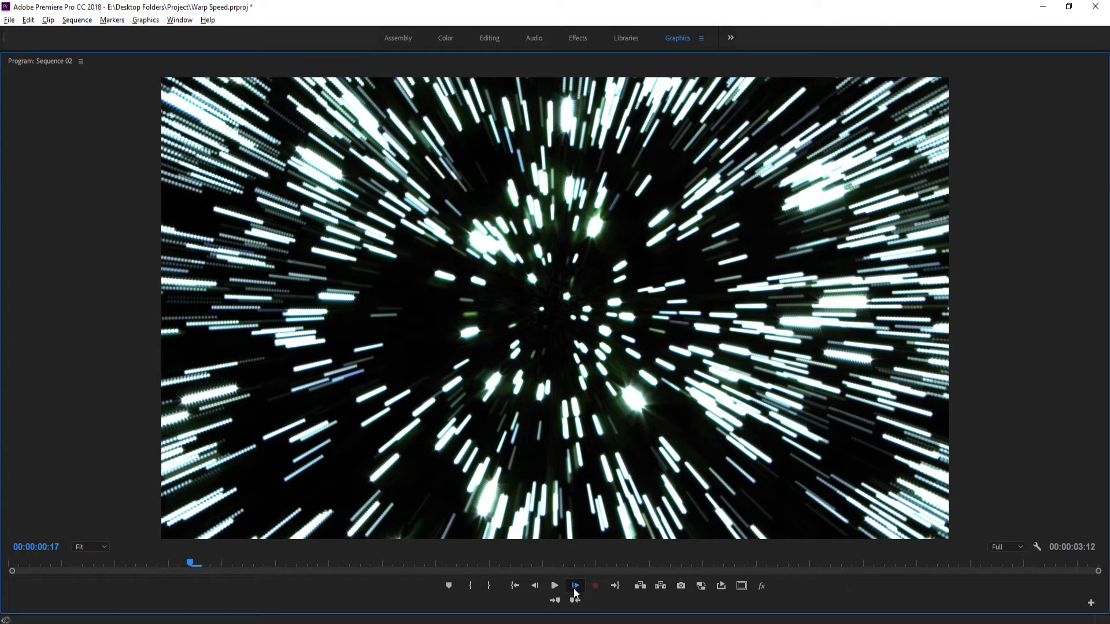
left_click(575, 587)
left_click(575, 587)
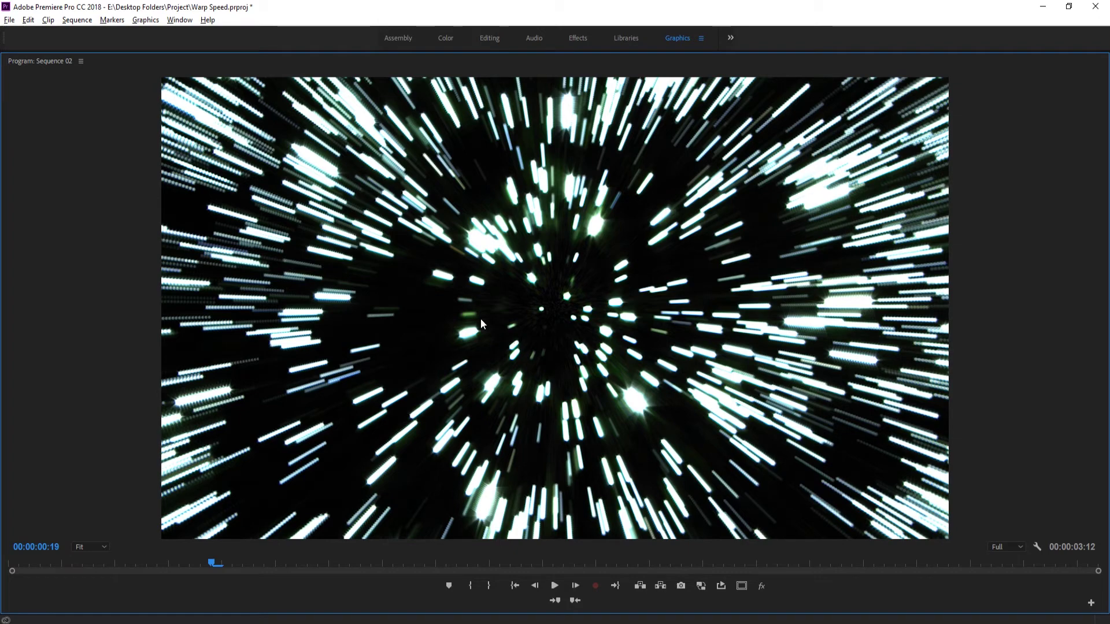
key("grave")
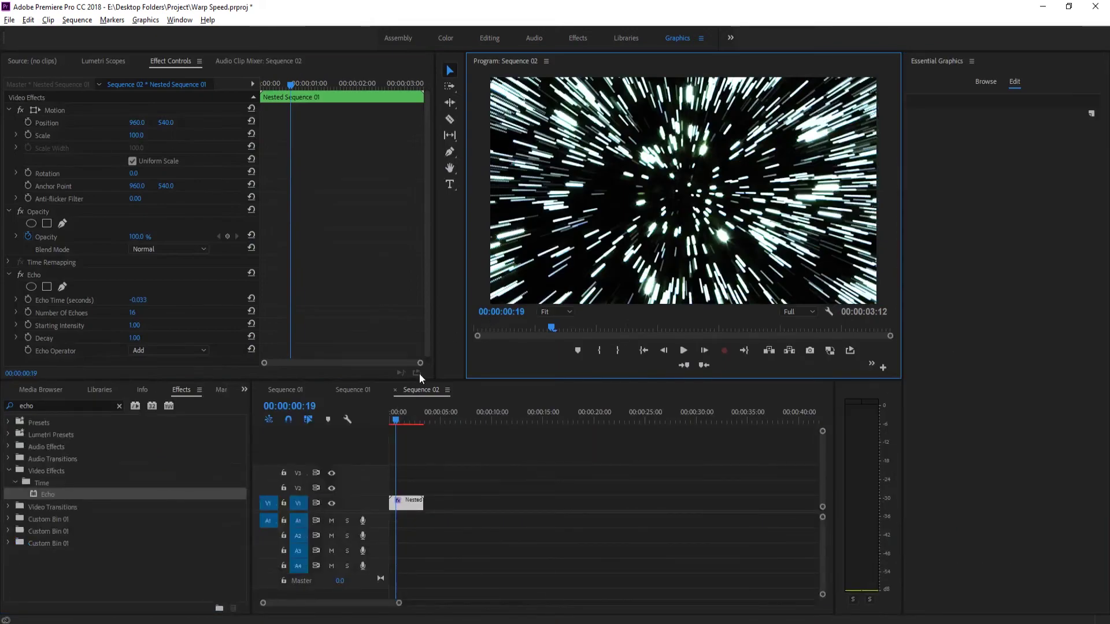
Raise Echo's Number Of Echoes to 50 and step through frames to review the longer streaks
left_click_drag(131, 312, 181, 316)
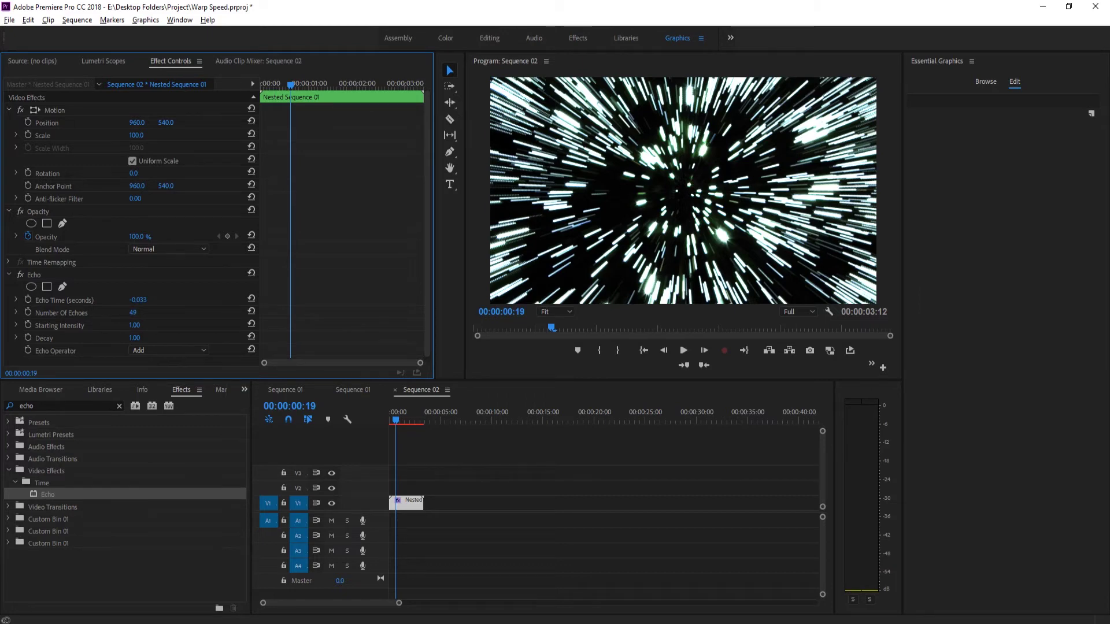
left_click_drag(191, 316, 193, 316)
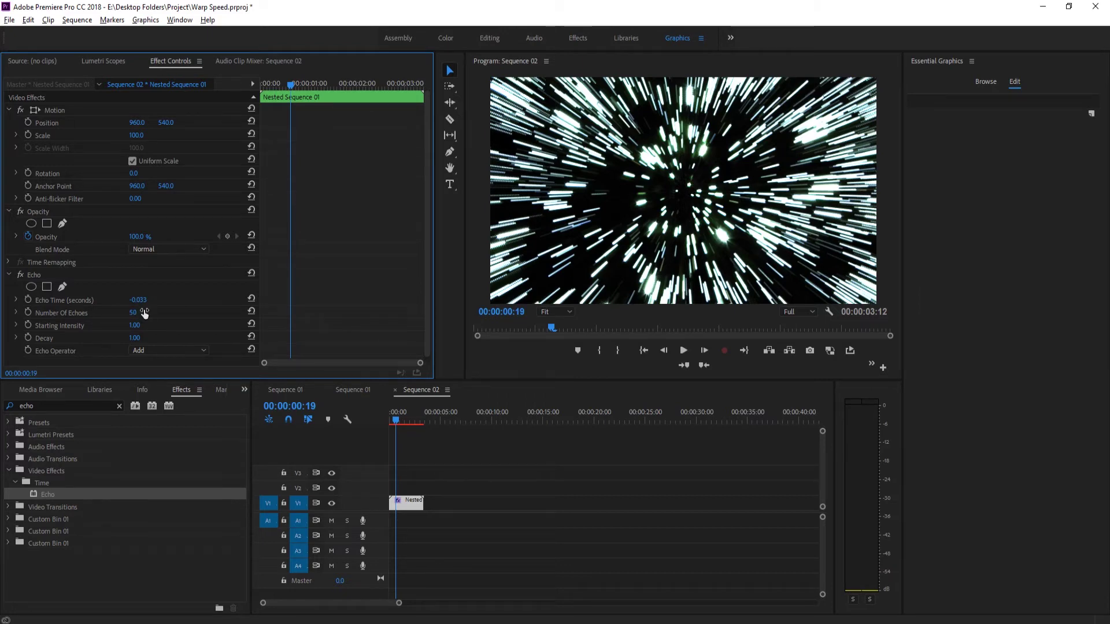
left_click(708, 349)
left_click(708, 349)
left_click(709, 348)
left_click(708, 348)
left_click(709, 348)
left_click(708, 348)
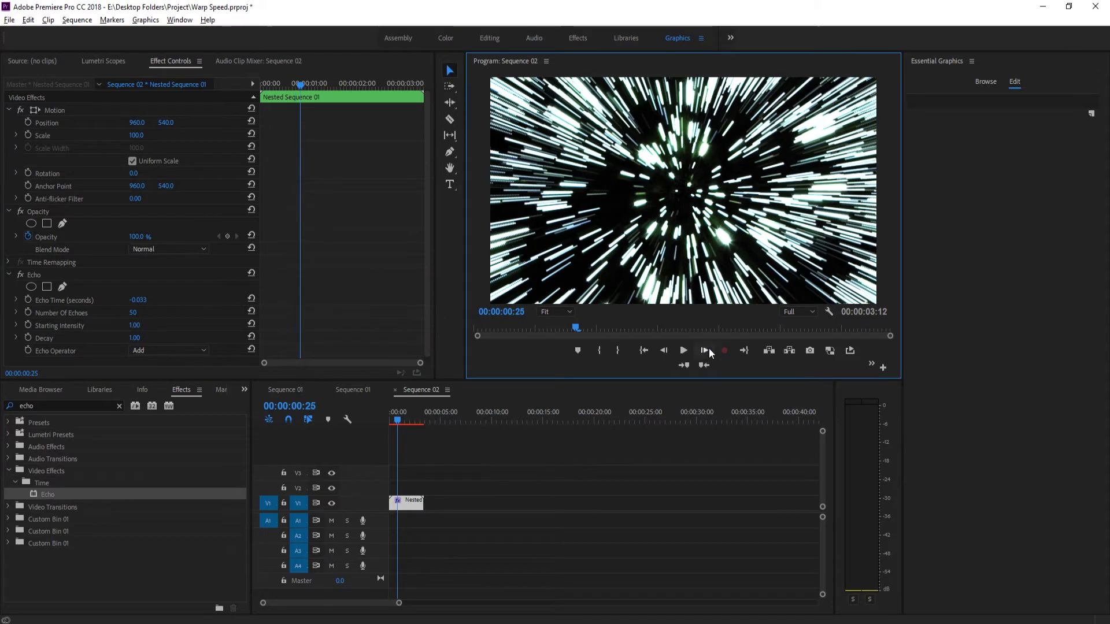
left_click(709, 348)
left_click(709, 348)
left_click(709, 347)
left_click(708, 347)
left_click(708, 347)
left_click(708, 347)
left_click(708, 346)
left_click(708, 347)
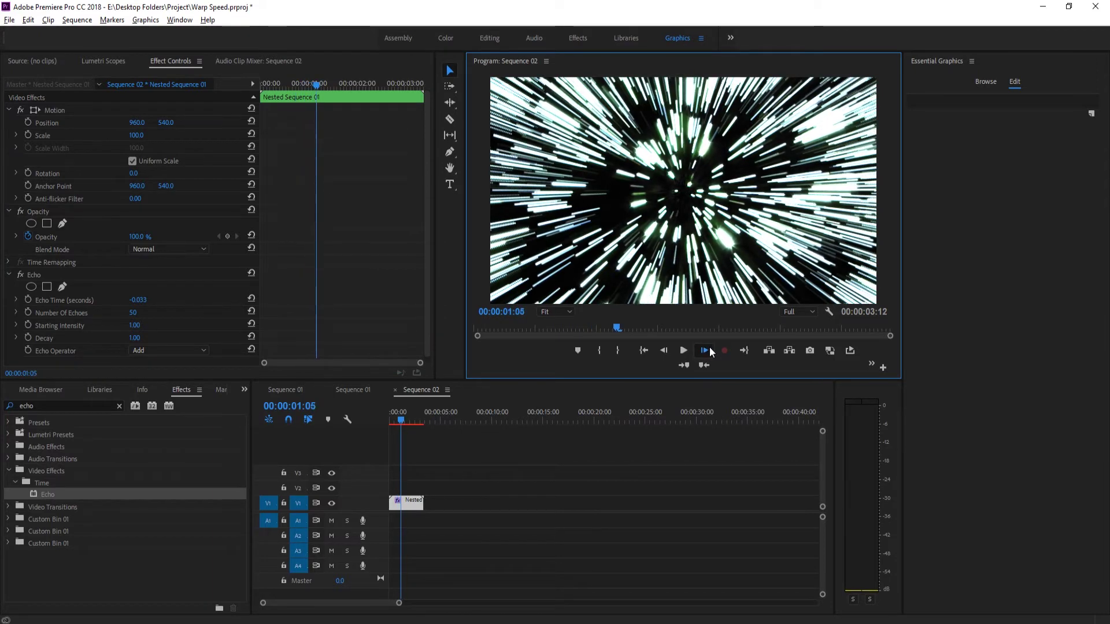
left_click(709, 347)
left_click(709, 347)
left_click(709, 347)
left_click(709, 347)
left_click(709, 347)
left_click_drag(645, 328, 715, 327)
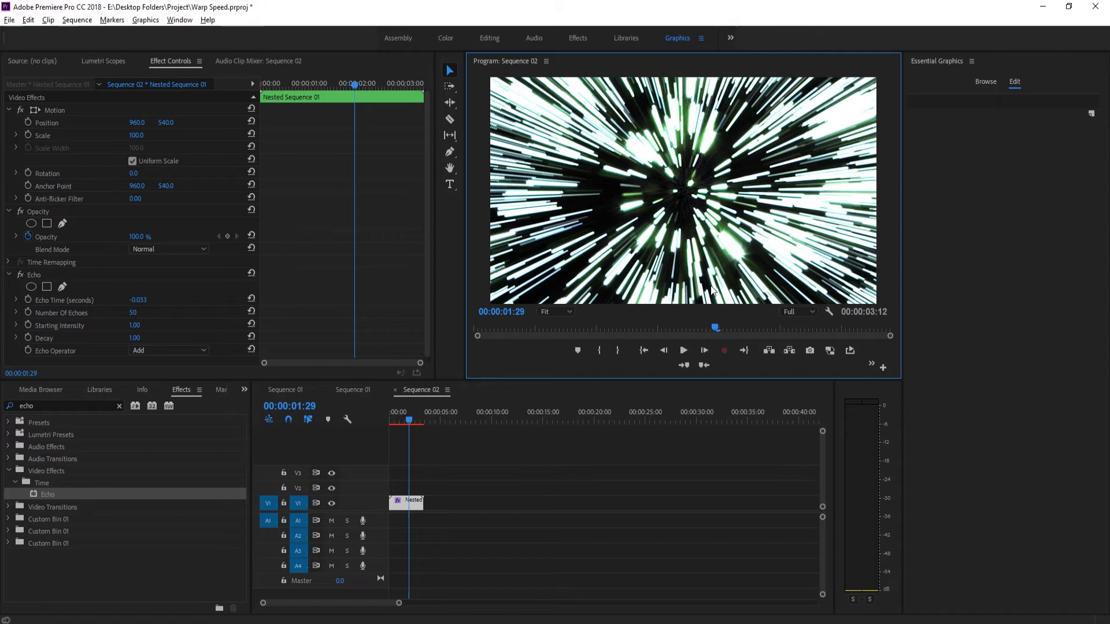
left_click(668, 350)
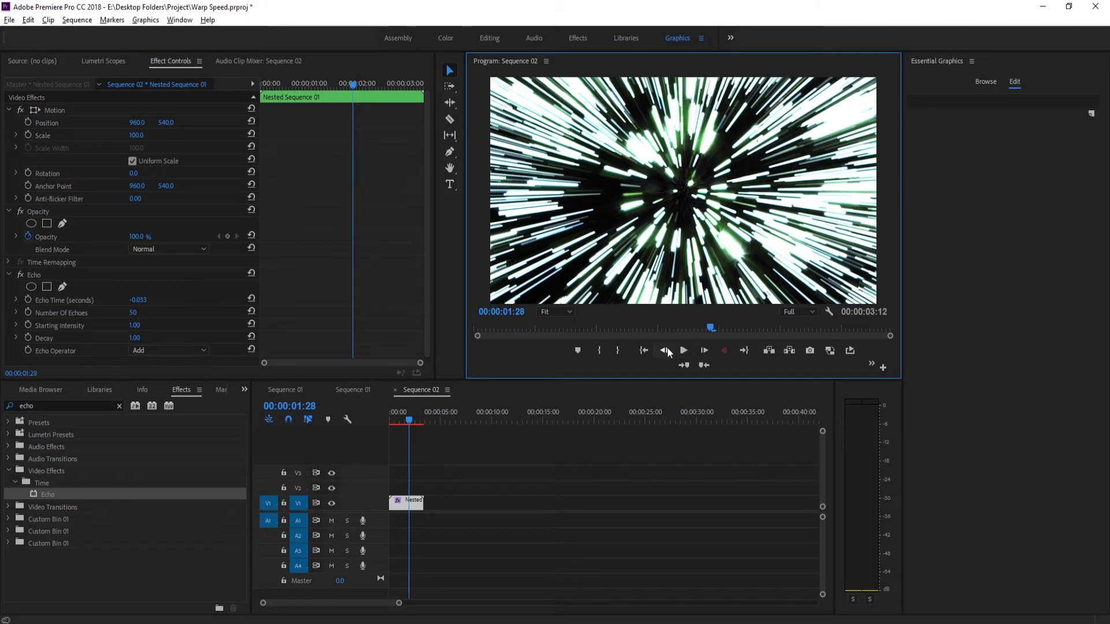
left_click(667, 351)
left_click(668, 351)
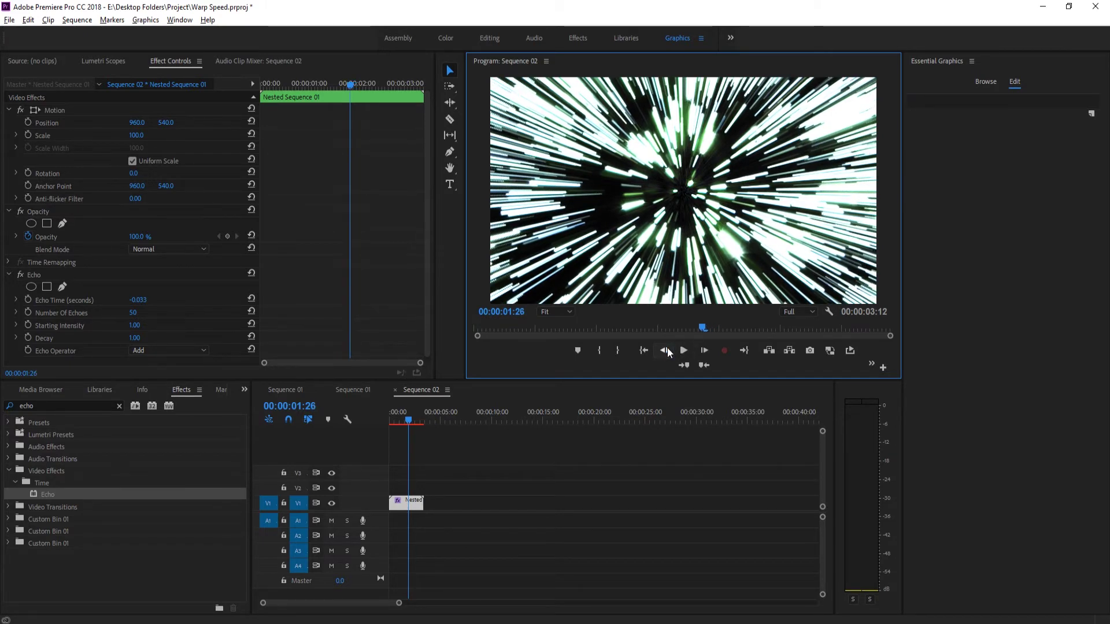
left_click(667, 351)
left_click(667, 351)
left_click(668, 351)
left_click(668, 351)
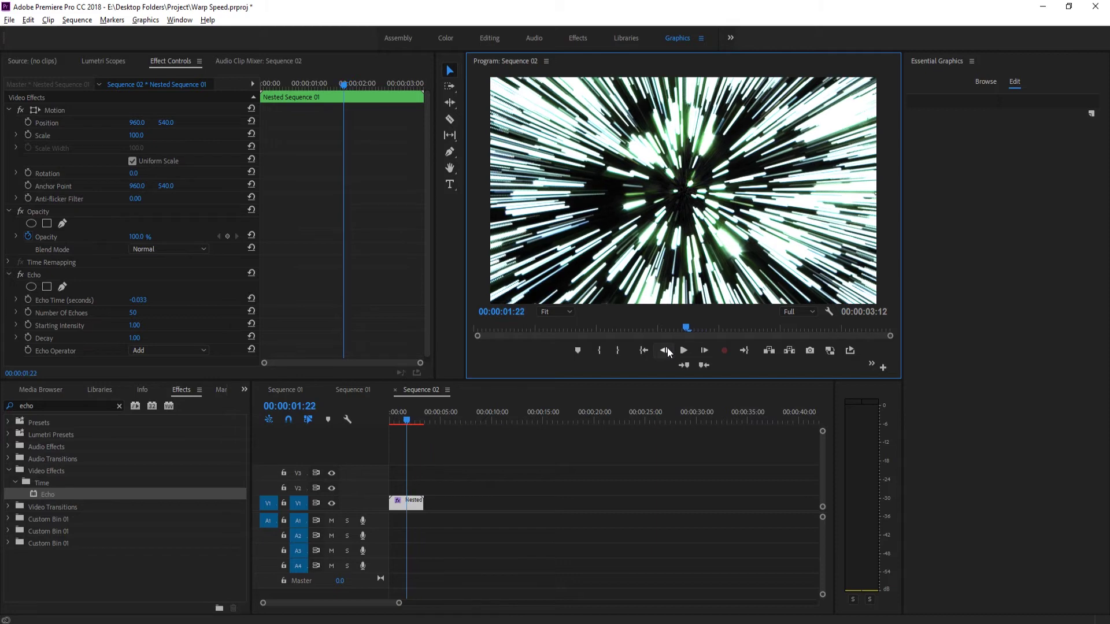
left_click(668, 351)
left_click(668, 351)
left_click(668, 351)
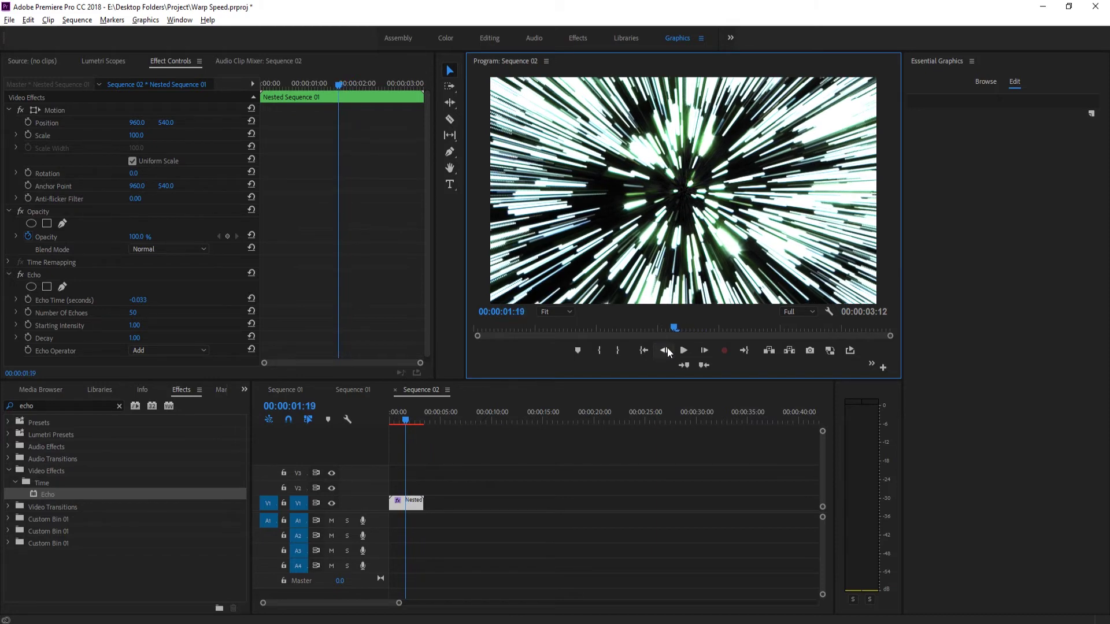
left_click(668, 351)
left_click(667, 351)
left_click(707, 356)
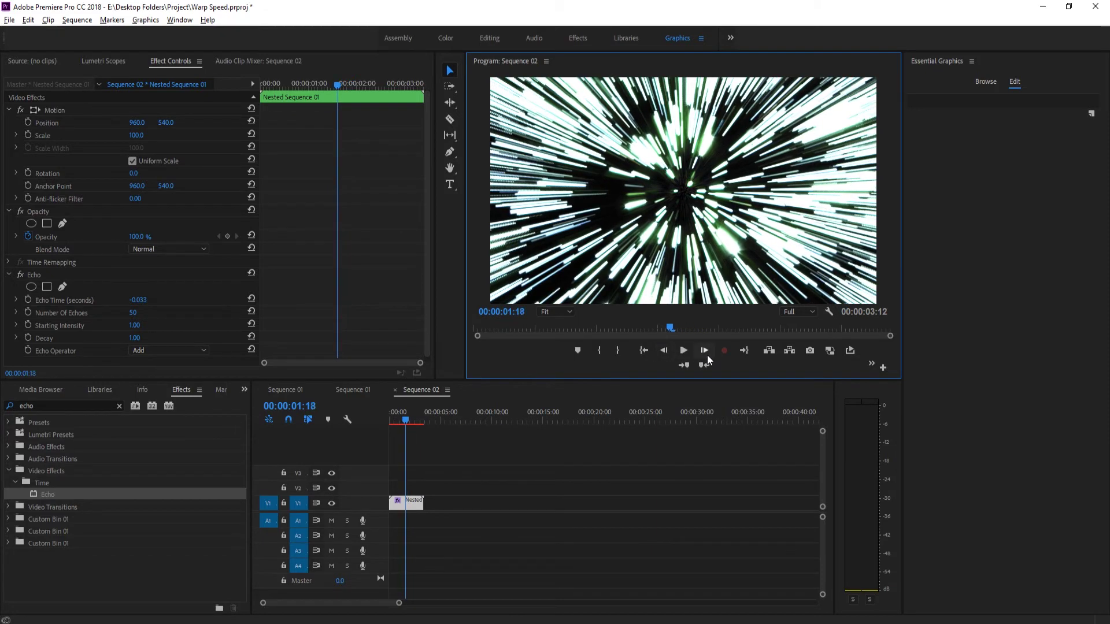
left_click(707, 355)
left_click(707, 355)
left_click(706, 355)
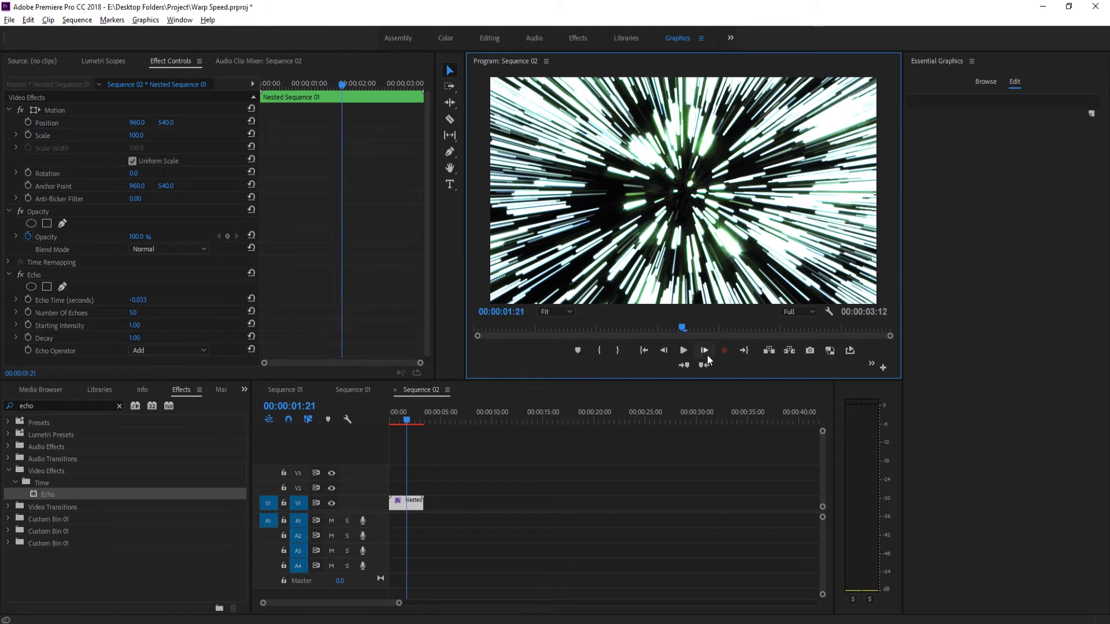
left_click(663, 351)
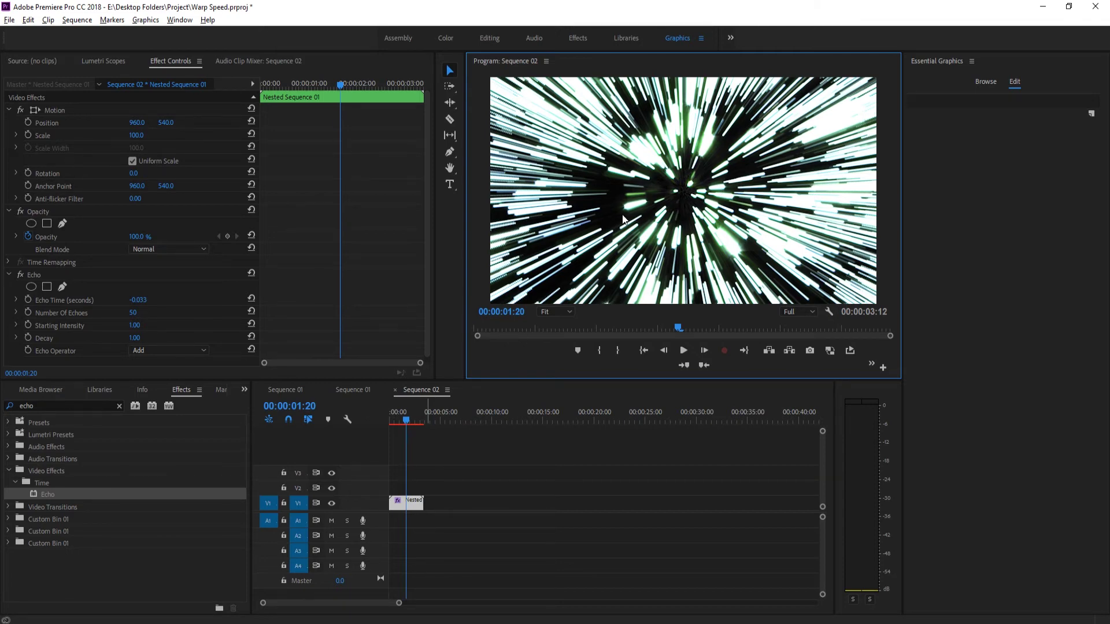
Step two frames forward and two frames back in the Program Monitor
left_click(704, 350)
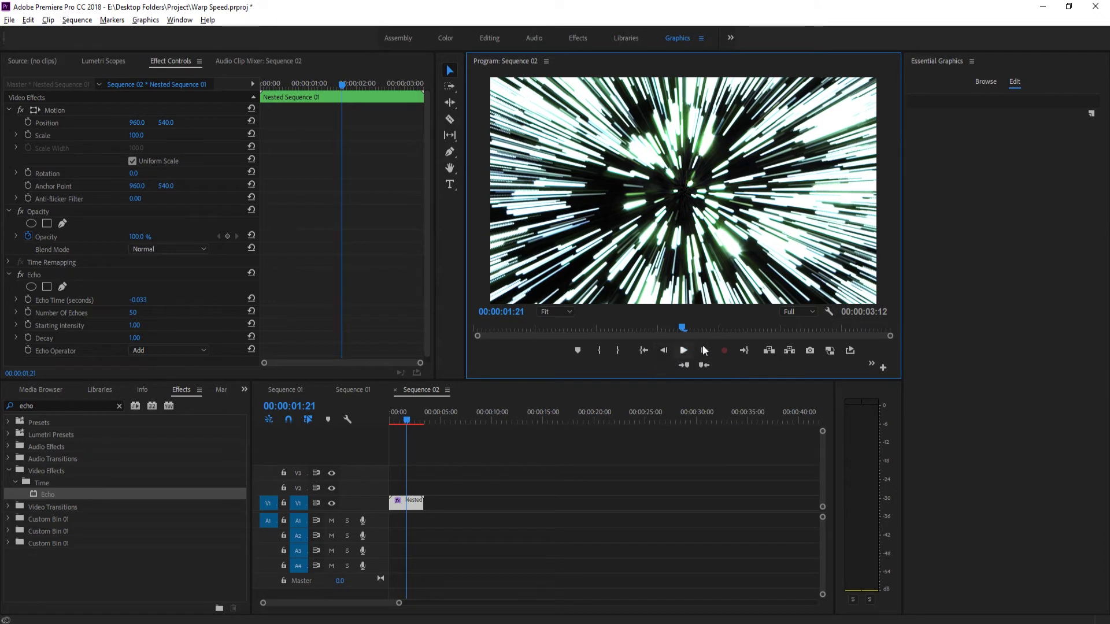
left_click(704, 350)
left_click(666, 349)
left_click(664, 349)
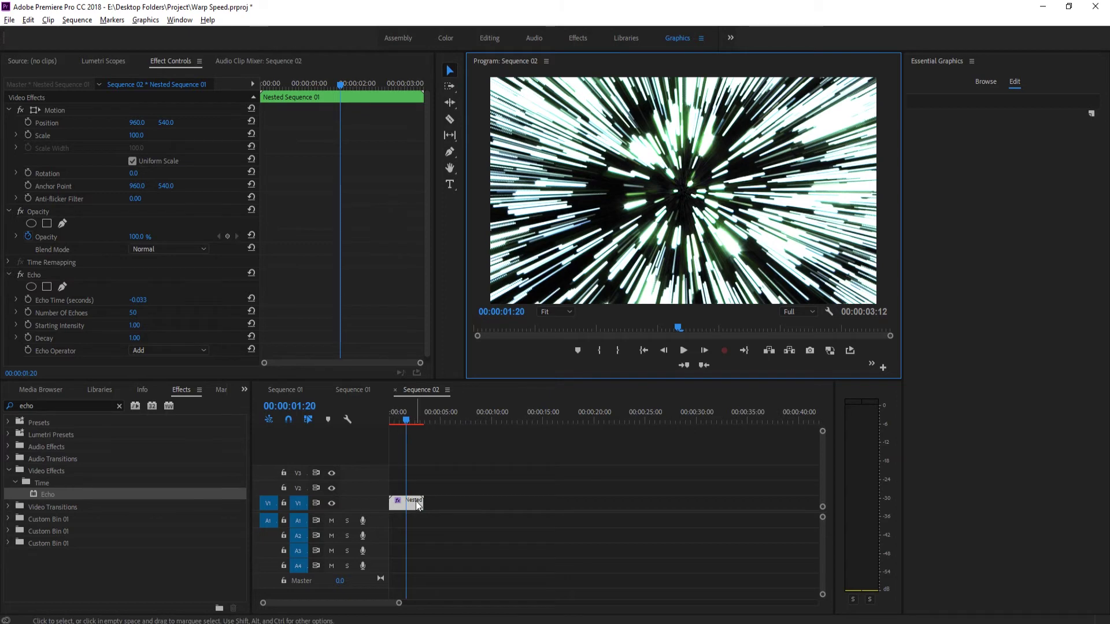
Search effects for 'transf' and apply Distort > Transform to the nested clip on V1
left_click(420, 390)
left_click(245, 389)
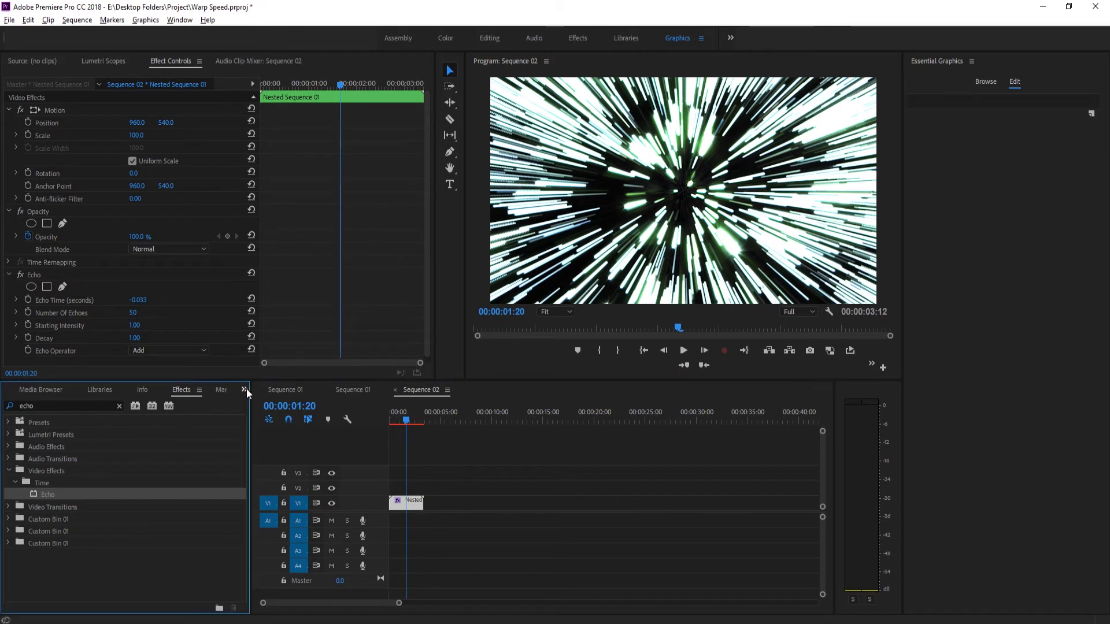
left_click(261, 457)
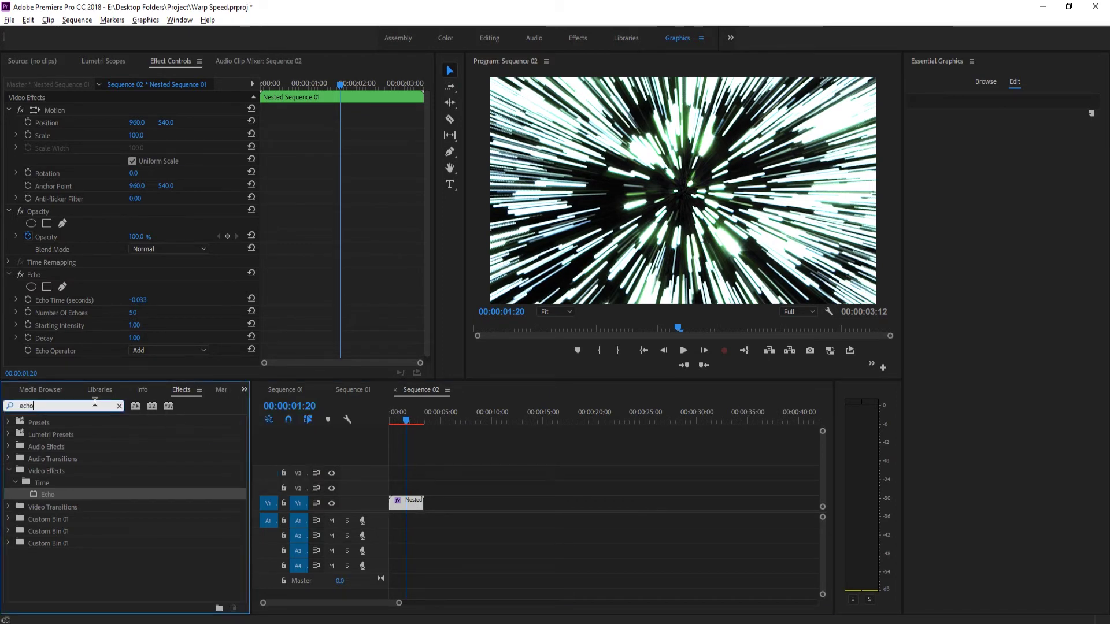
left_click_drag(95, 406, 5, 414)
type("transform")
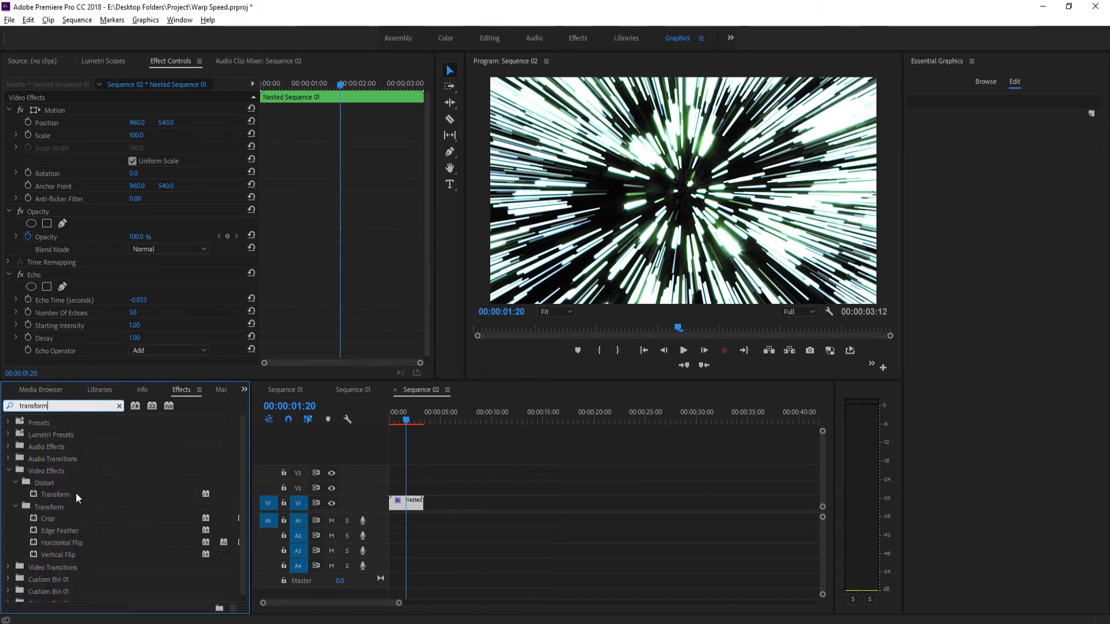
left_click(75, 492)
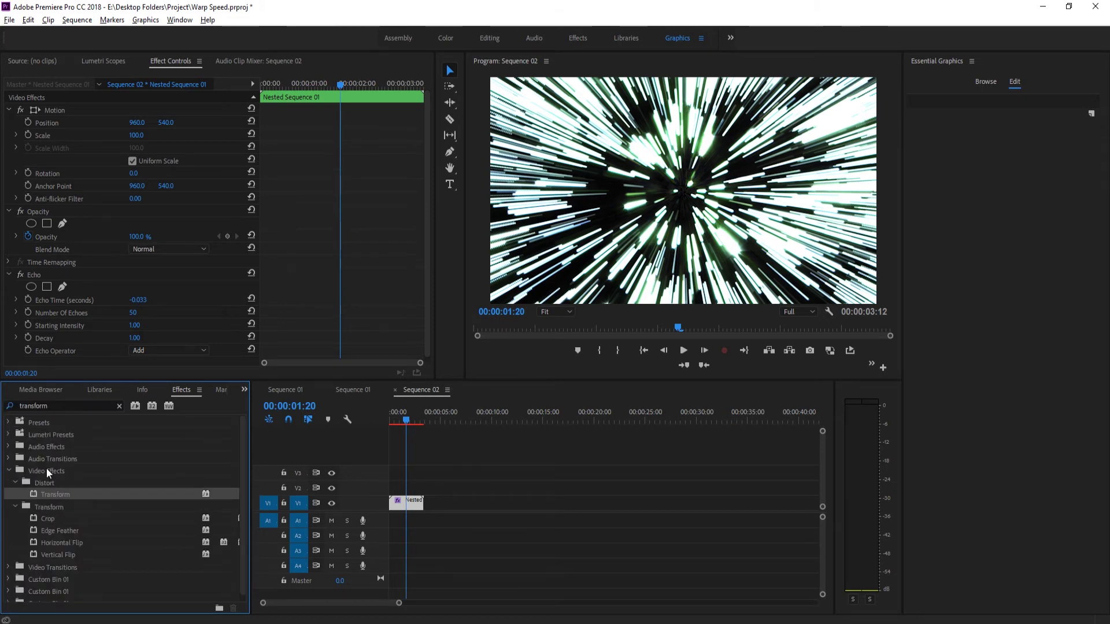
left_click(46, 469)
left_click_drag(45, 494, 399, 501)
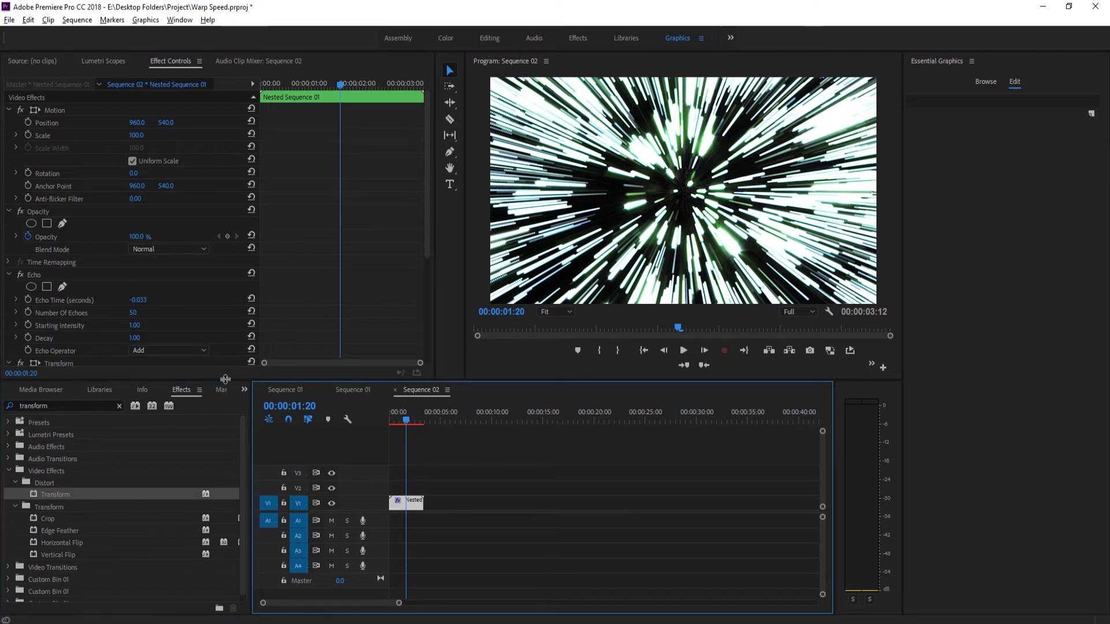
scroll(191, 274, "down", 5)
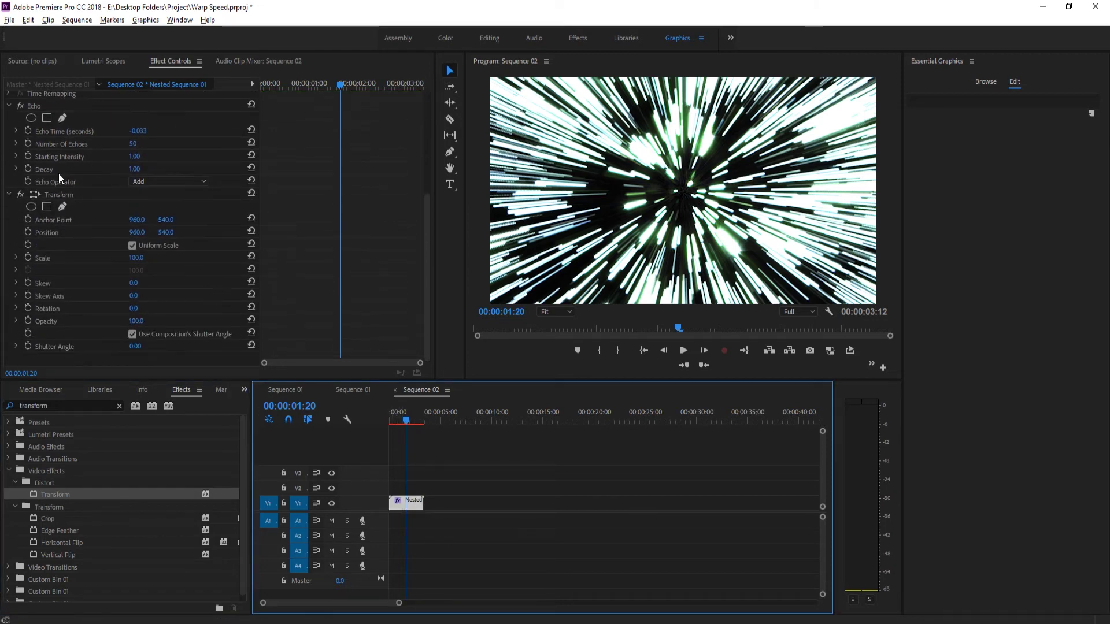
Set a starting Transform Scale keyframe at 100.0 and step the playhead forward frame by frame
left_click(29, 256)
left_click(704, 350)
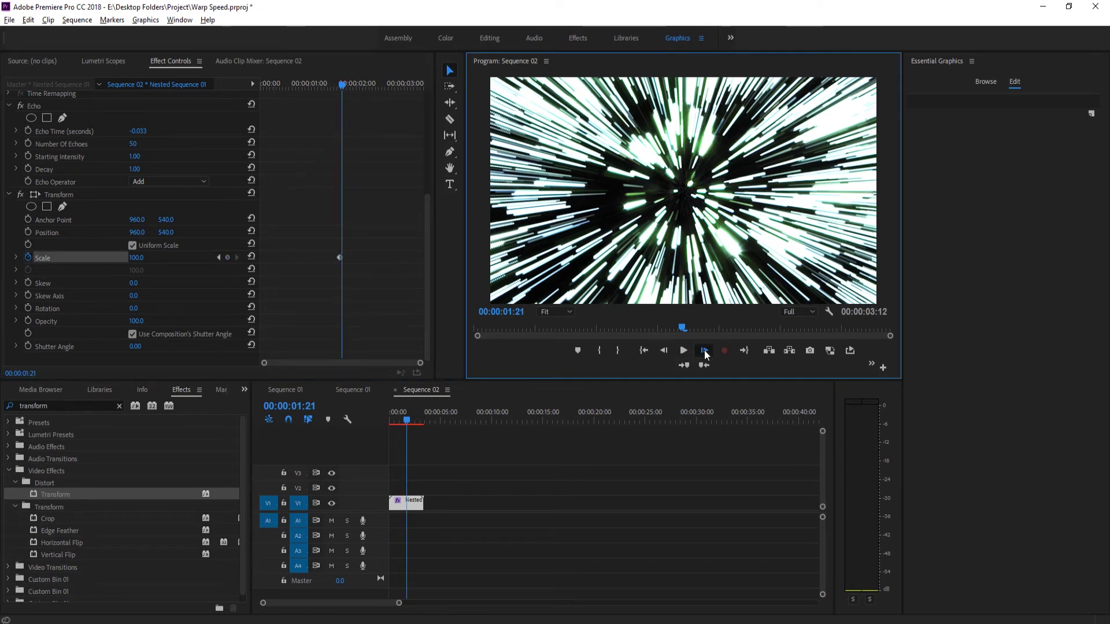
left_click(704, 350)
left_click(704, 350)
left_click(704, 351)
left_click(704, 350)
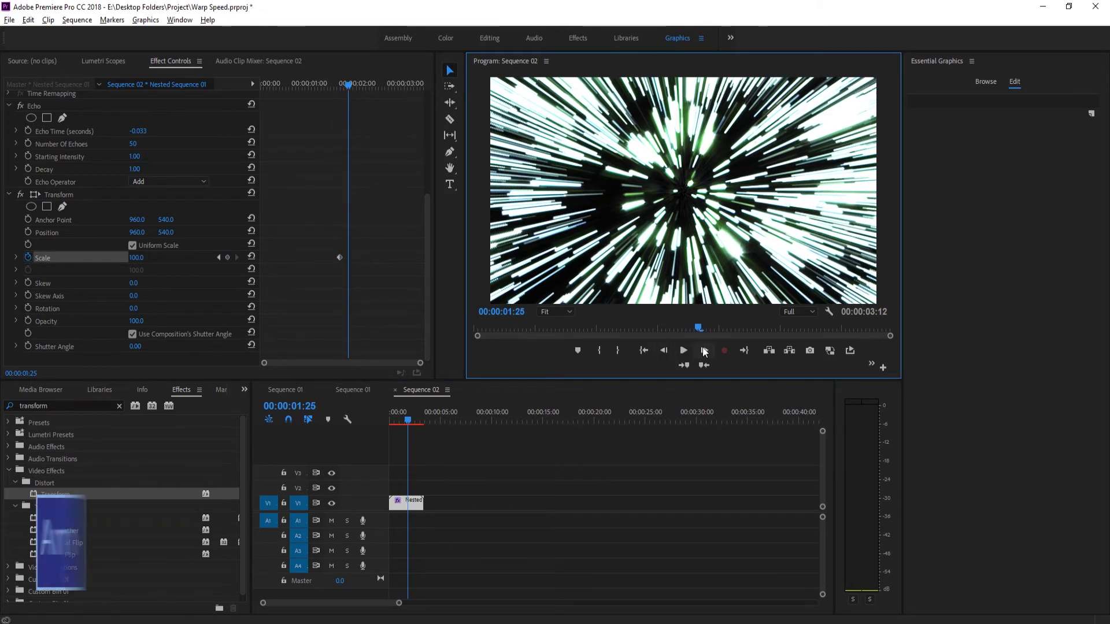
left_click(704, 350)
left_click(704, 350)
left_click(704, 350)
left_click(704, 351)
left_click(704, 350)
left_click(704, 351)
left_click(704, 350)
double_click(704, 351)
Advance to 00:00:02:18 and raise Transform Scale to 273.0 there
double_click(703, 347)
left_click(703, 348)
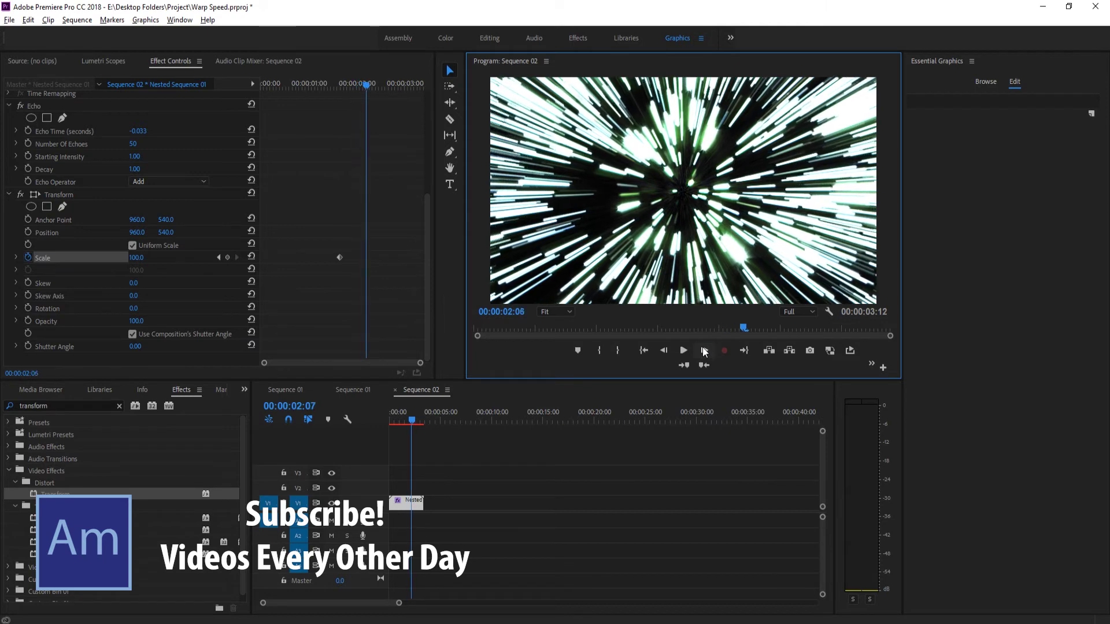
double_click(703, 348)
double_click(703, 347)
left_click(703, 348)
double_click(702, 347)
double_click(703, 348)
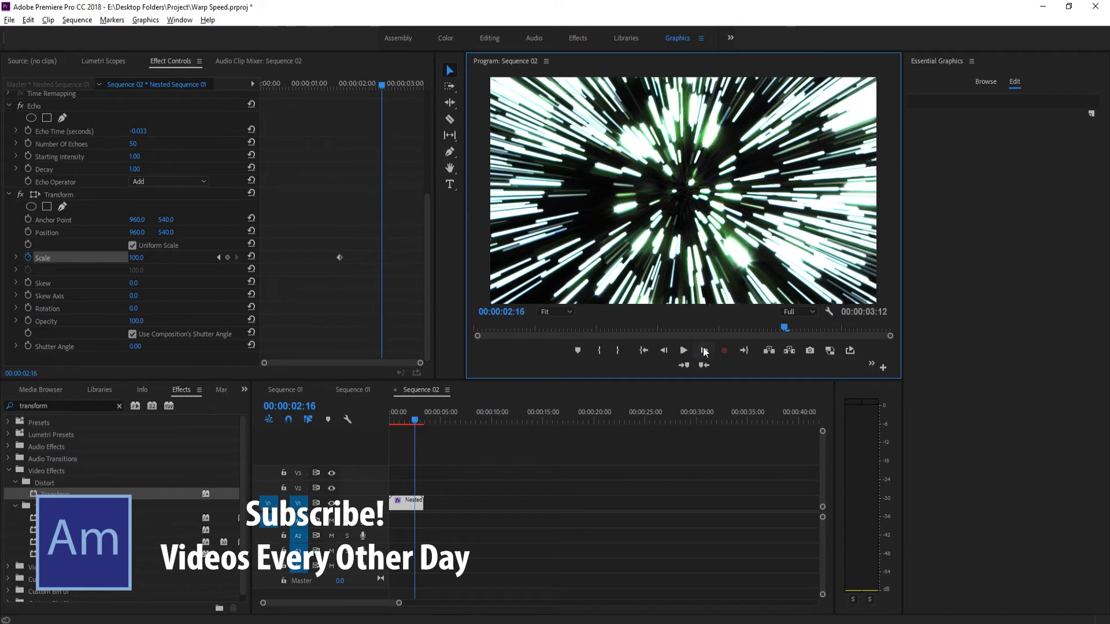
double_click(703, 348)
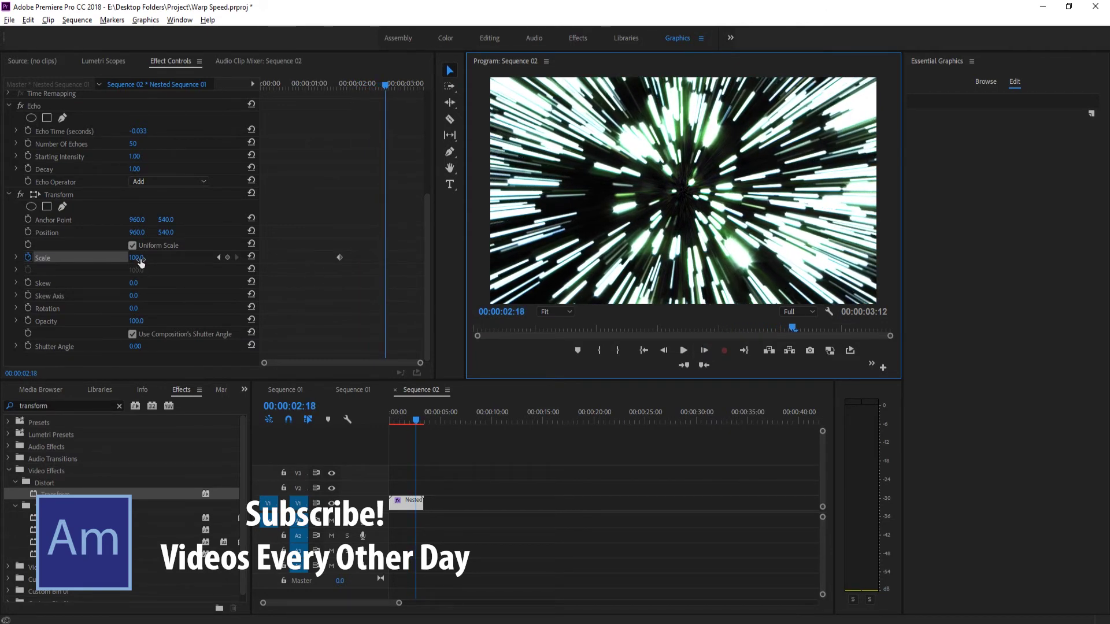
left_click_drag(140, 259, 691, 234)
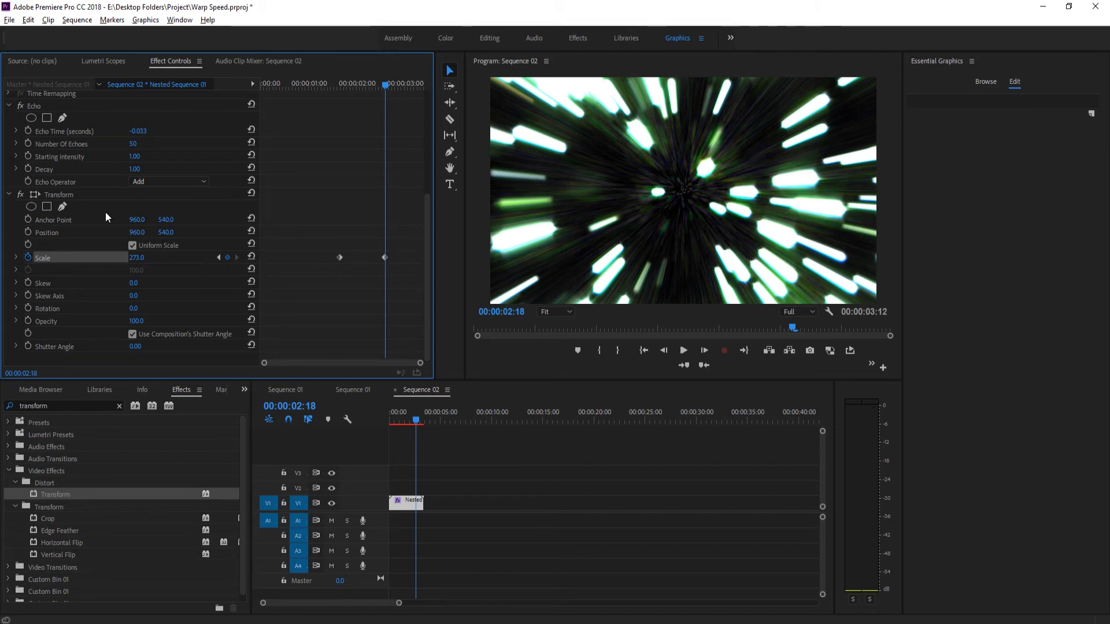
Give Transform its own 121.00 shutter angle instead of the composition's
left_click(132, 334)
left_click_drag(139, 351, 183, 351)
left_click(664, 351)
left_click(665, 351)
Move the second Scale keyframe earlier, to about 00:00:02:11, for a quicker zoom kick
left_click(665, 351)
left_click(665, 350)
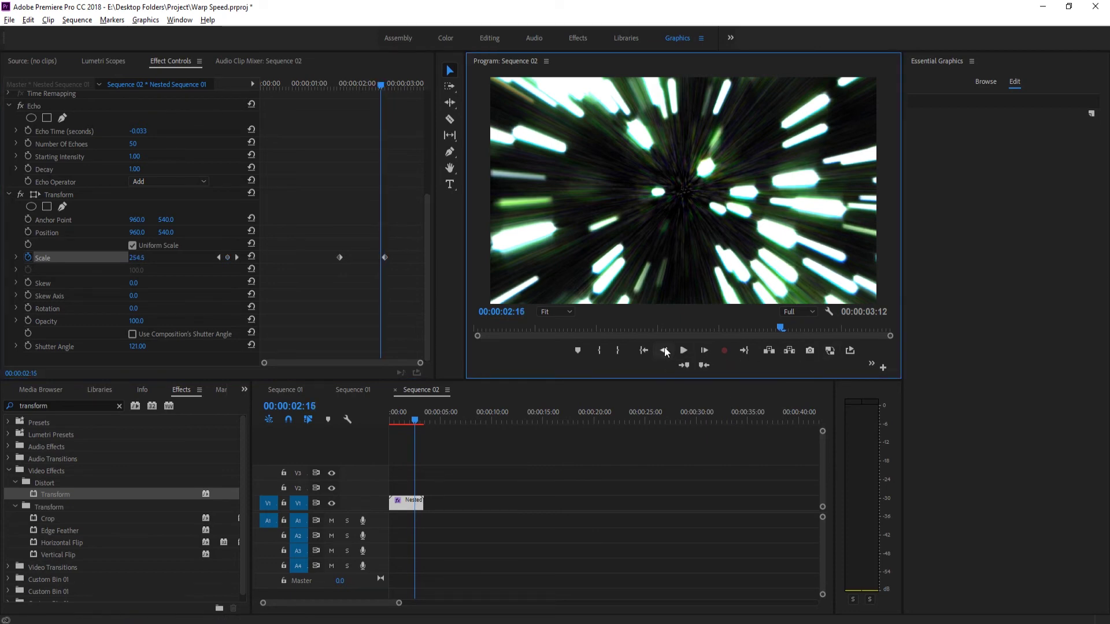
left_click(665, 350)
left_click(665, 351)
left_click(664, 351)
left_click(665, 351)
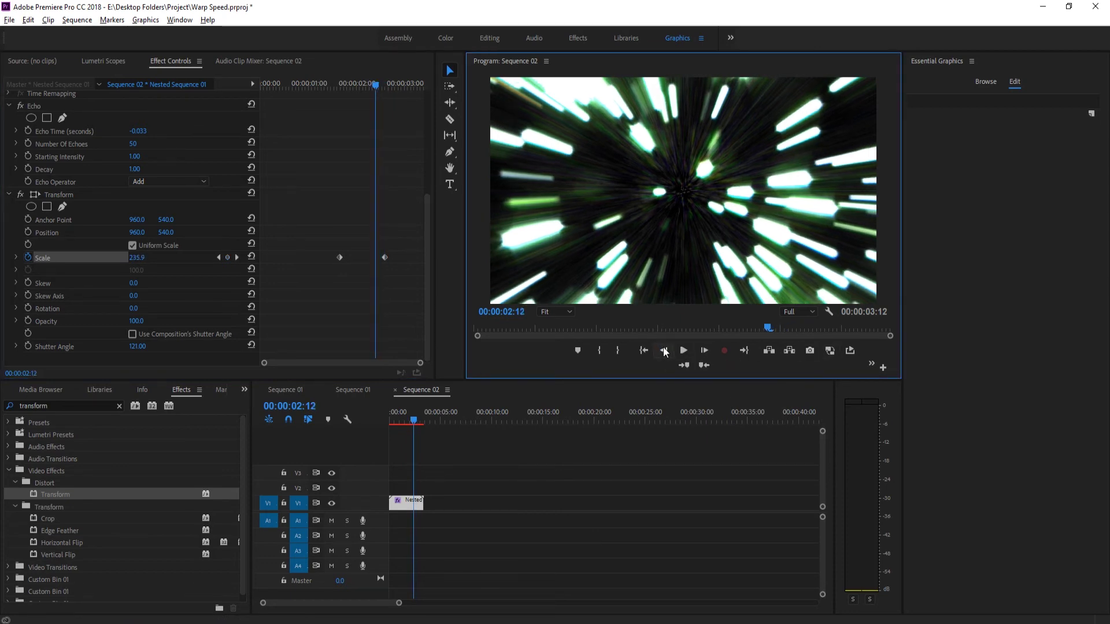
left_click(664, 351)
left_click(665, 350)
left_click(664, 351)
left_click(664, 351)
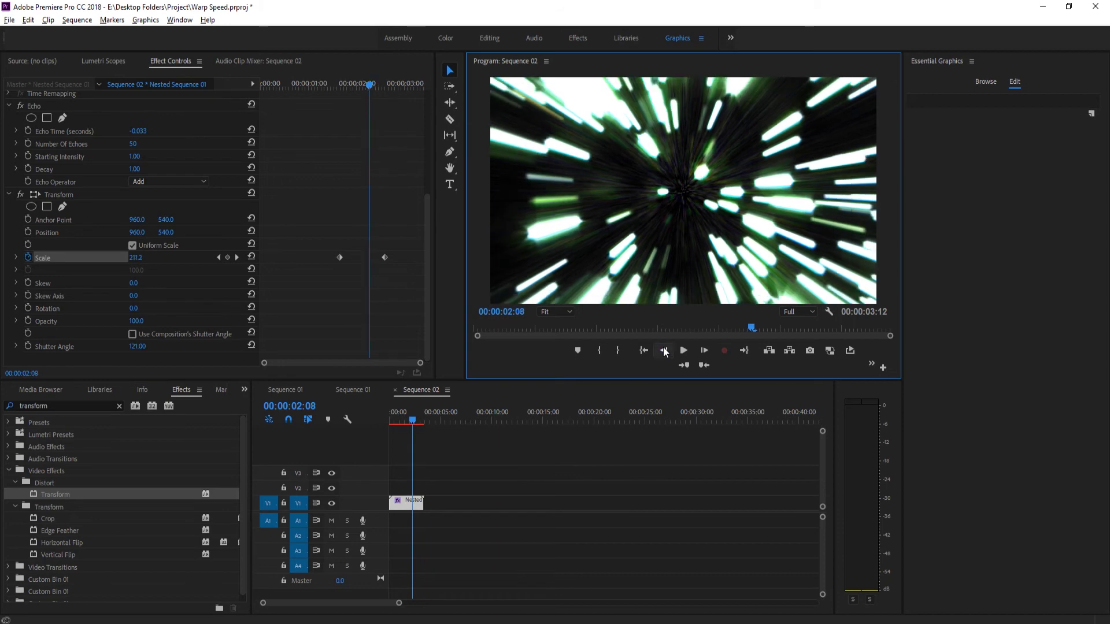
left_click(665, 351)
left_click(665, 351)
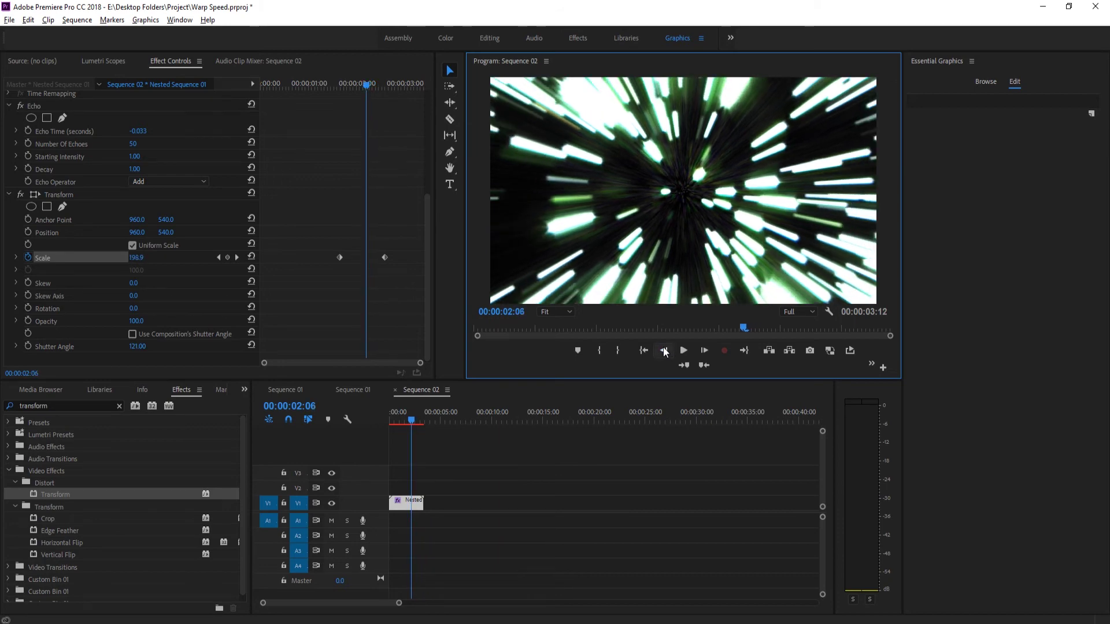
left_click(665, 351)
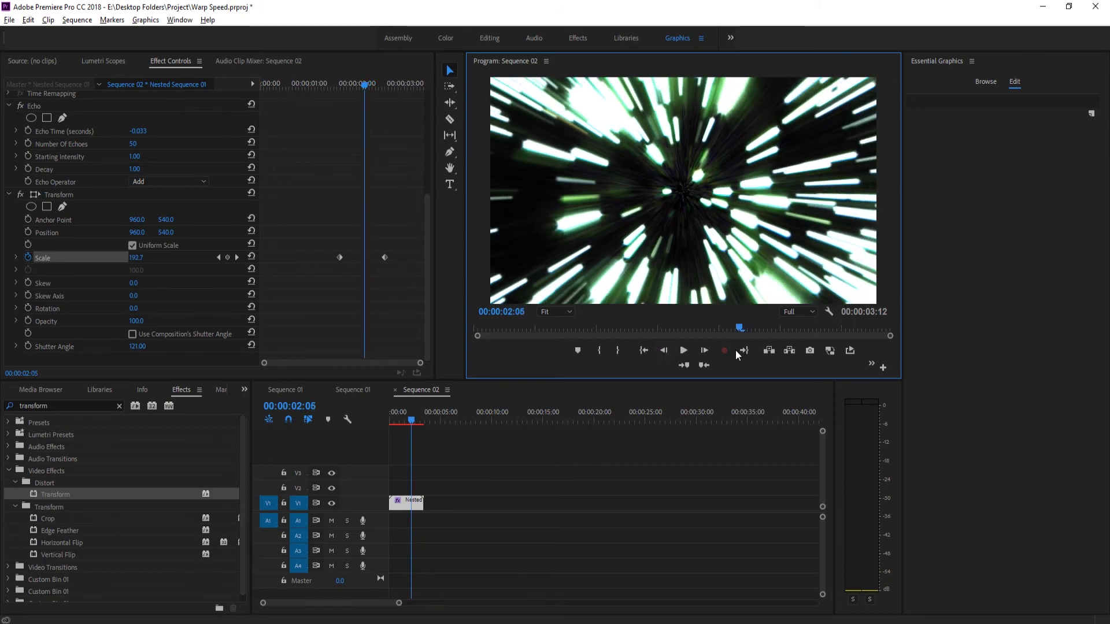
left_click(665, 351)
left_click(665, 351)
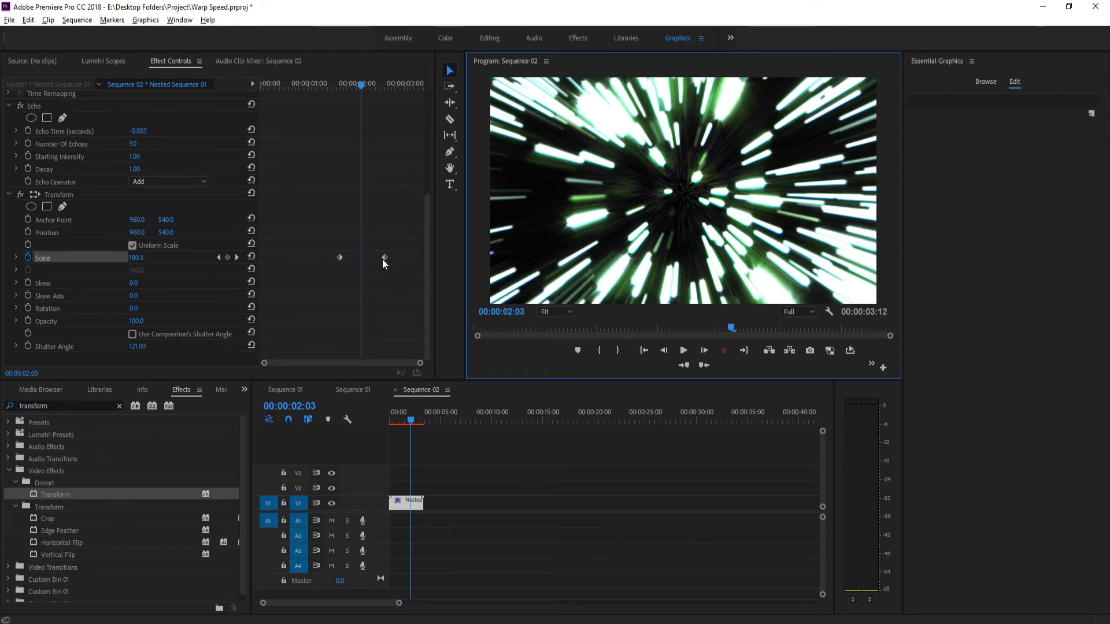
left_click_drag(384, 258, 375, 259)
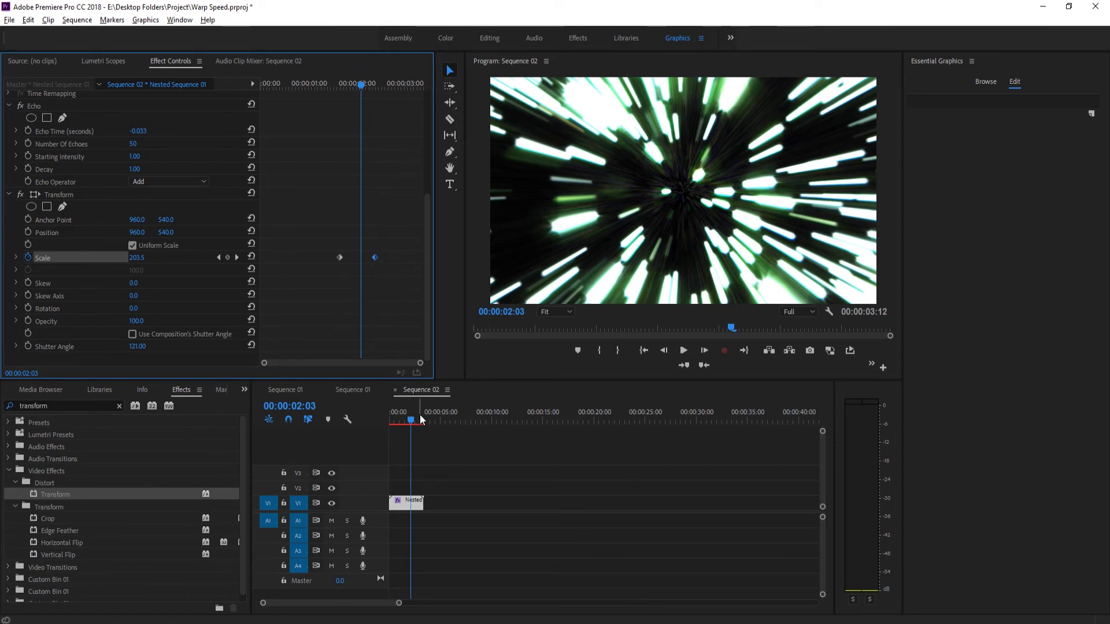
Render previews for Sequence 02 and play the warp animation from the start
left_click(387, 416)
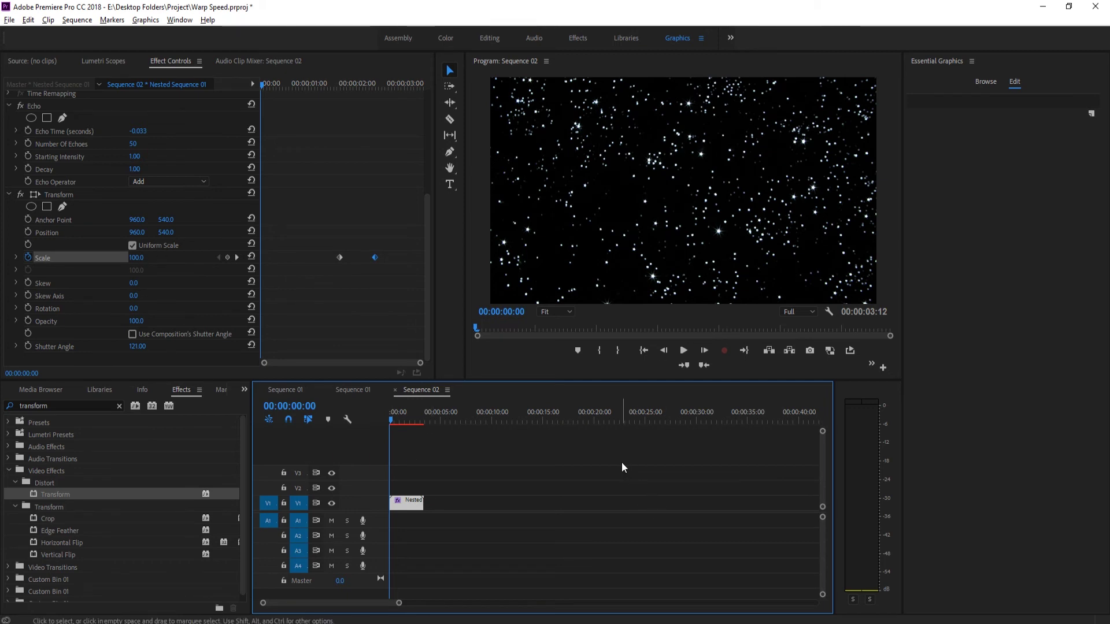
key("Return")
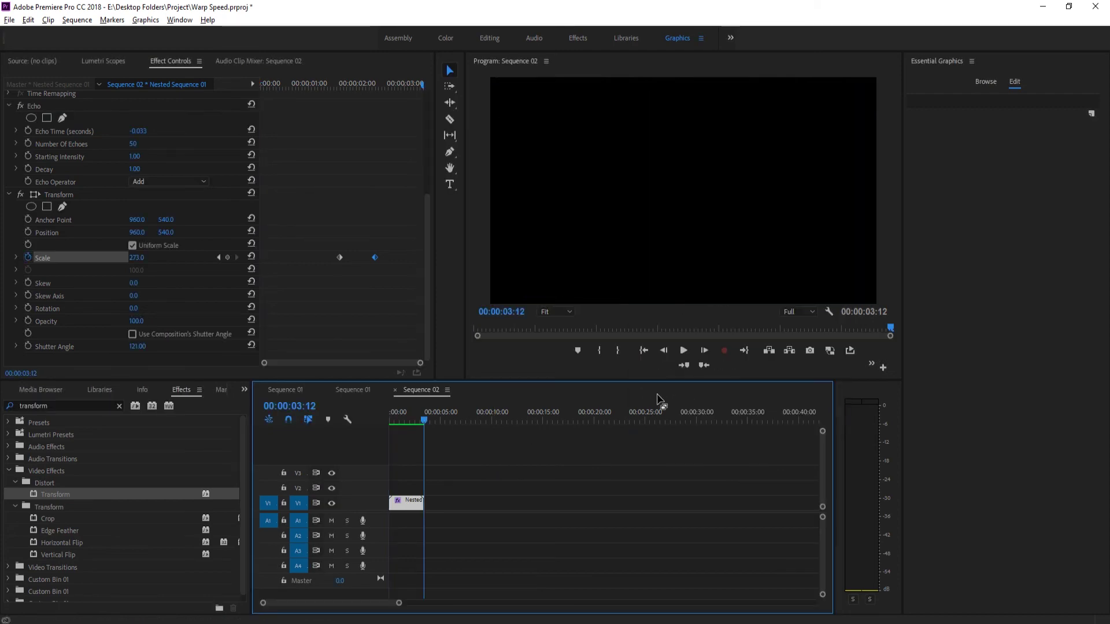
left_click_drag(429, 422, 384, 415)
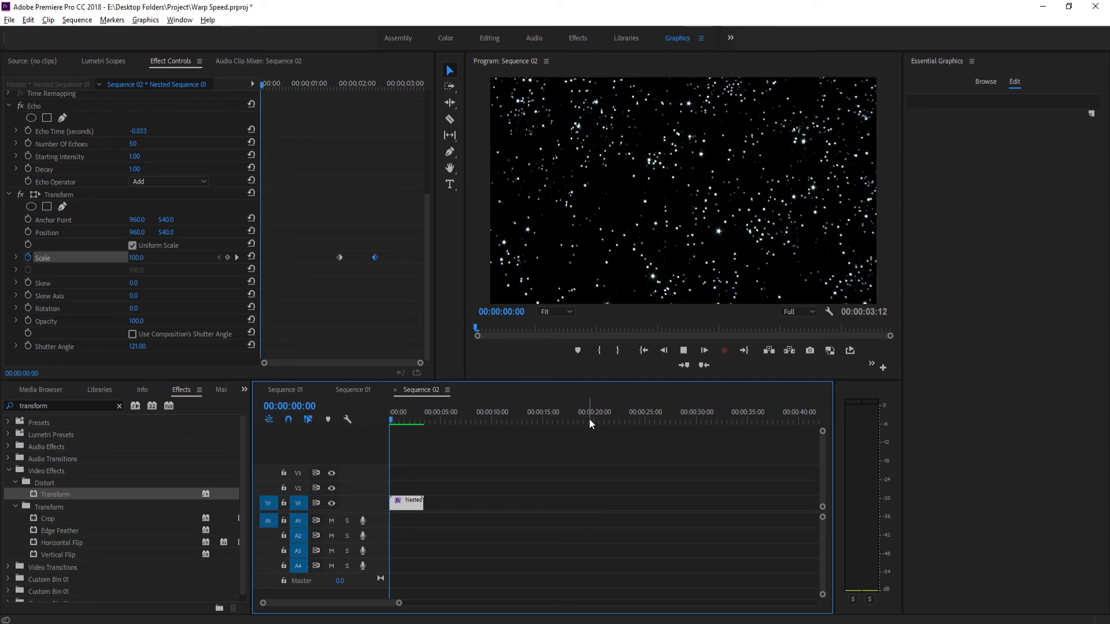
key("space")
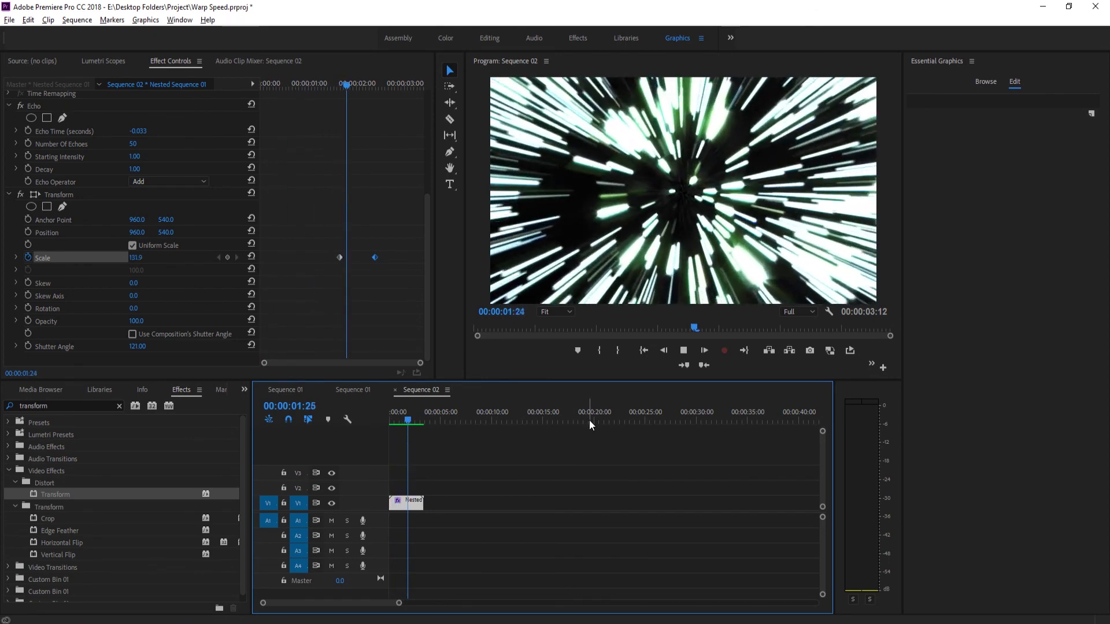
Scrub through the zoom kick and replay it to review its timing
key("space")
left_click_drag(410, 418, 384, 428)
key("space")
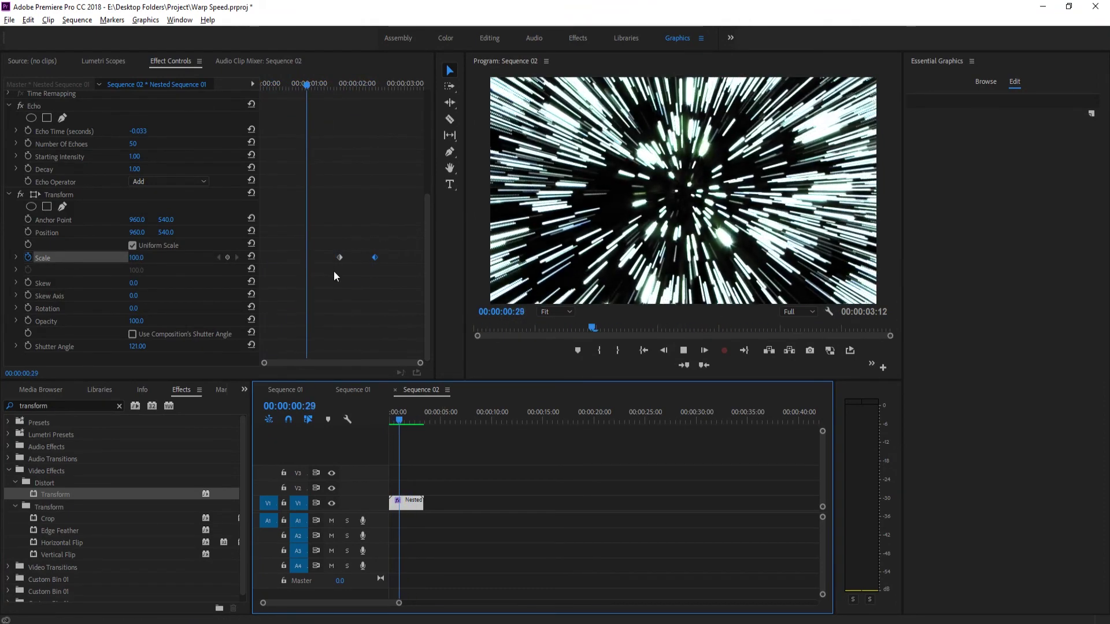
key("space")
Drag the 273.0 Scale keyframe further left and replay the revised animation from the start
left_click_drag(375, 257, 352, 258)
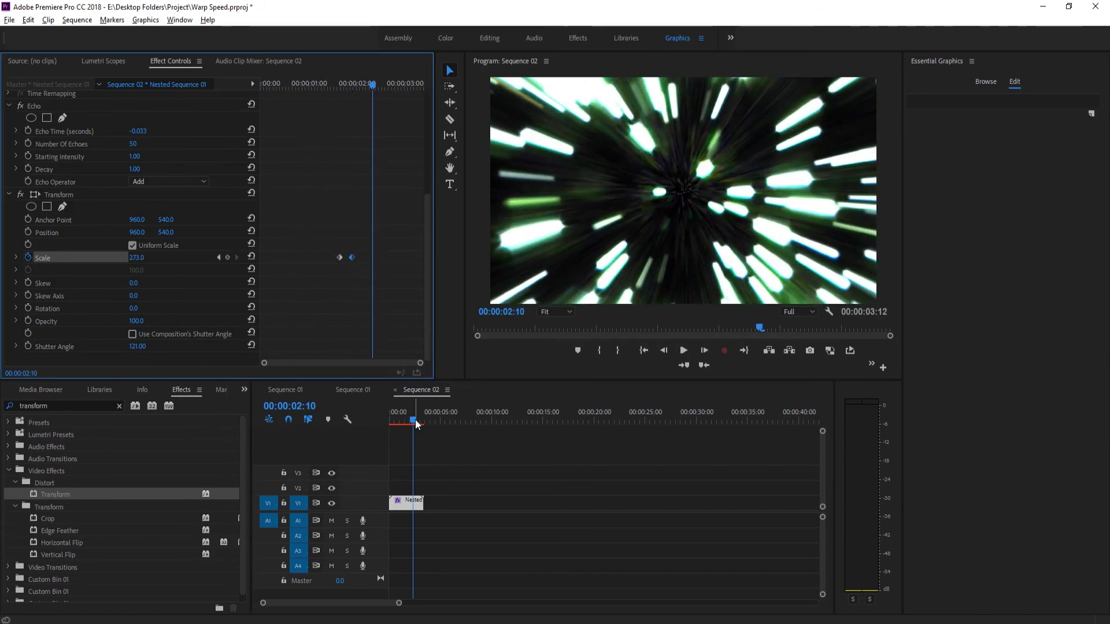
mouse_move(411, 428)
left_mouse_down()
mouse_move(391, 429)
mouse_move(403, 425)
left_mouse_up()
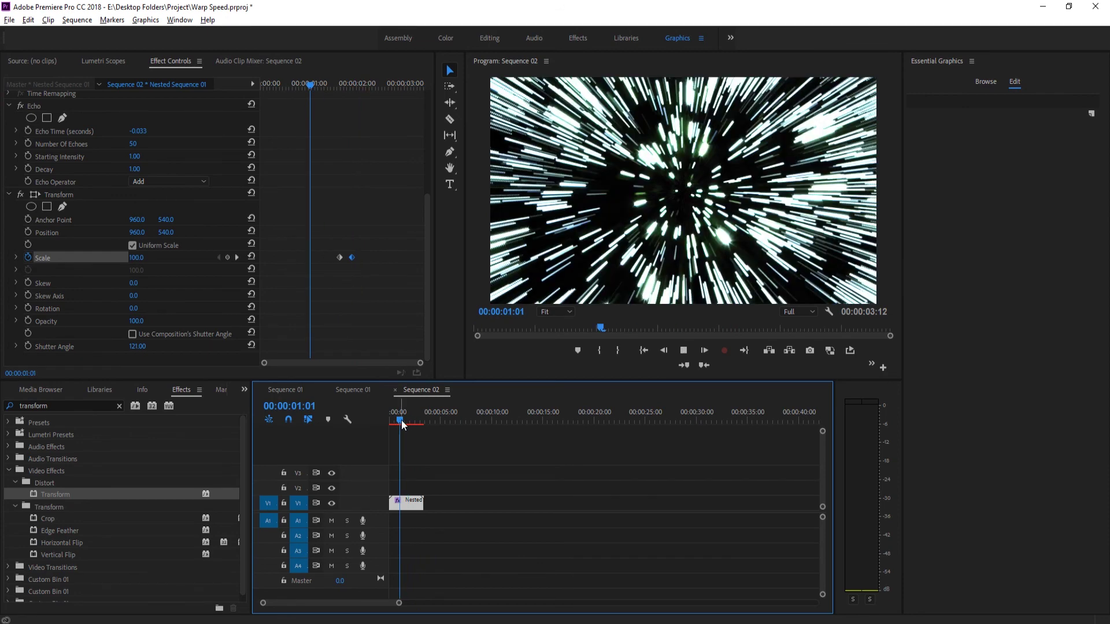
key("space")
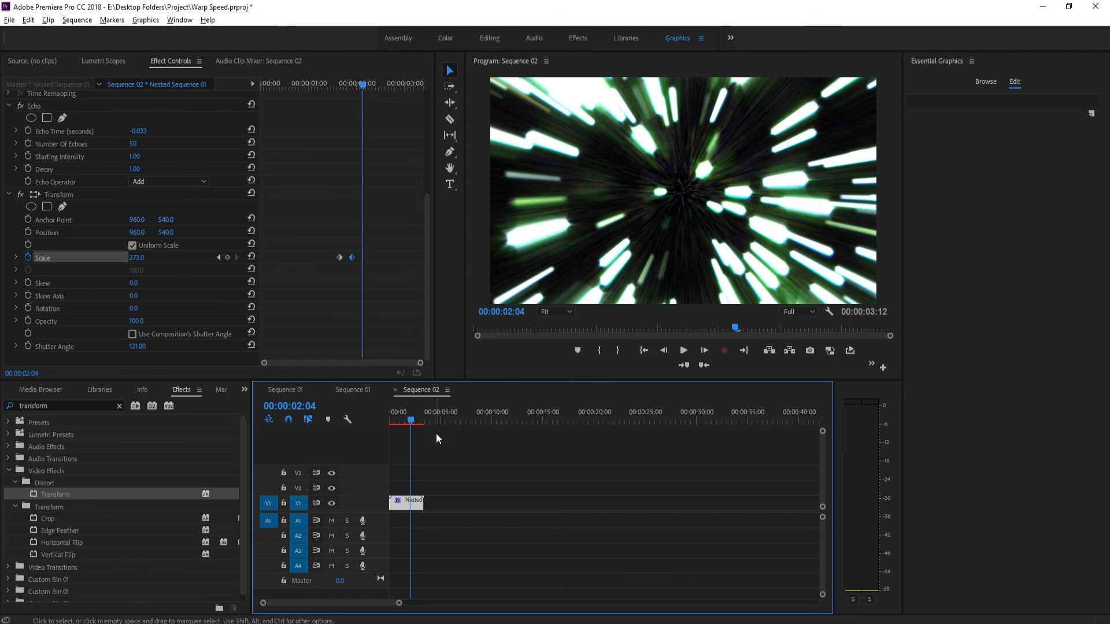
key("Home")
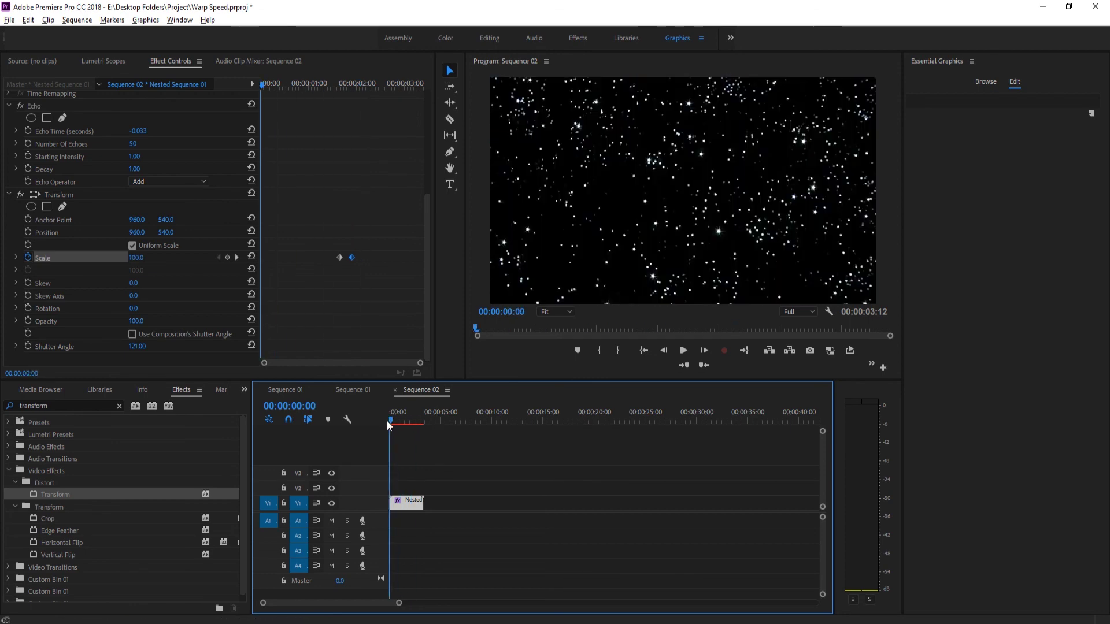